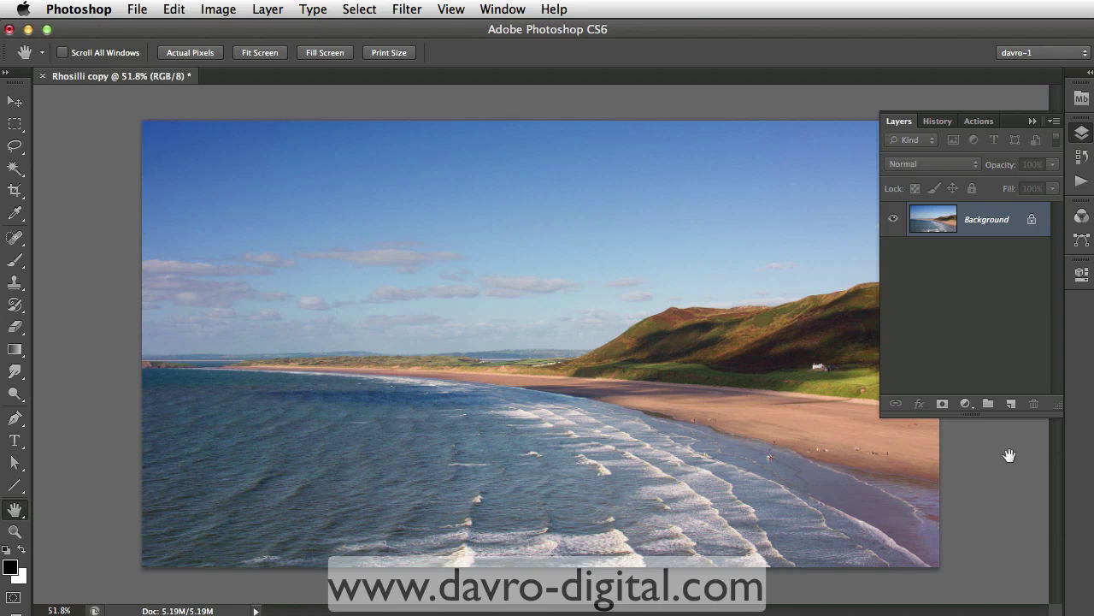
- Add a new empty layer above the photo and convert the locked Background into a regular layer
{"action": "left_click", "coordinate": [1011, 401]}
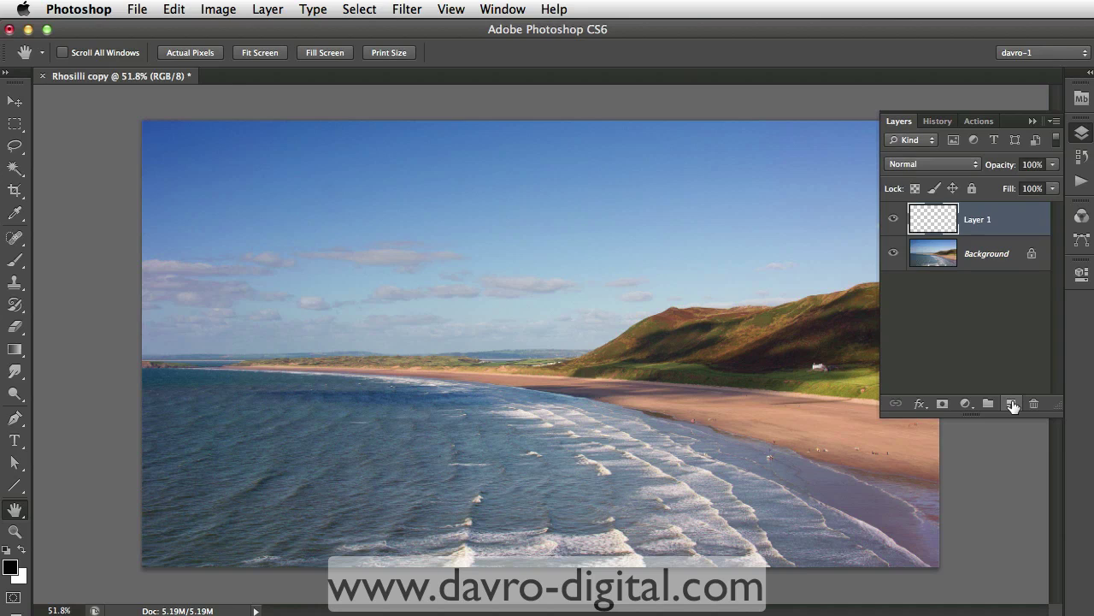
{"action": "double_click", "coordinate": [984, 254]}
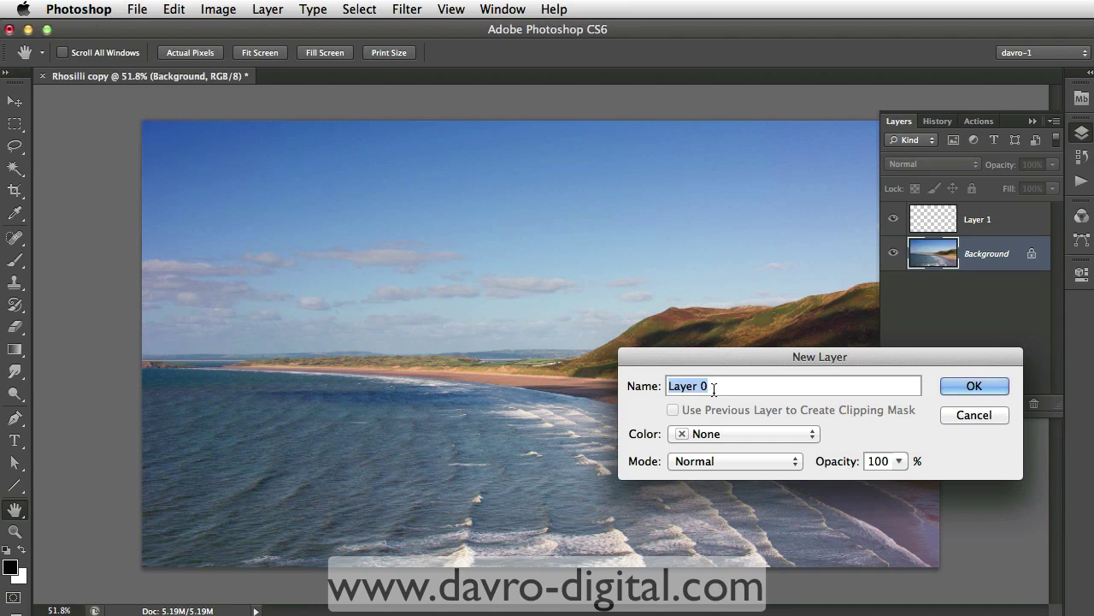
{"action": "left_click", "coordinate": [973, 387]}
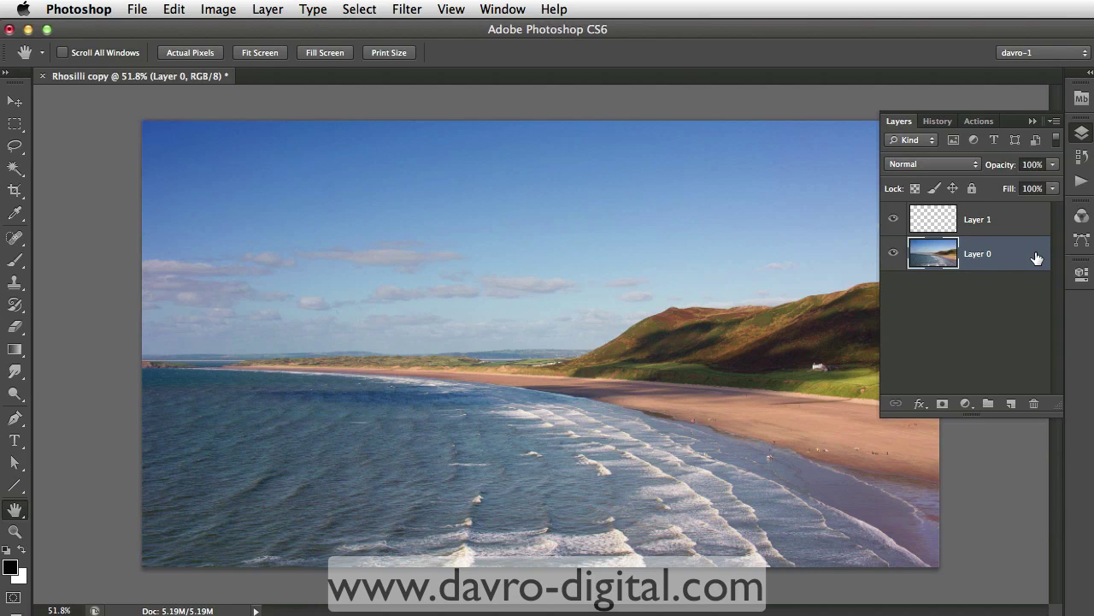
- Make a rectangular selection over most of the photo on Layer 1 and fill it with the white background colour
{"action": "left_click", "coordinate": [999, 222]}
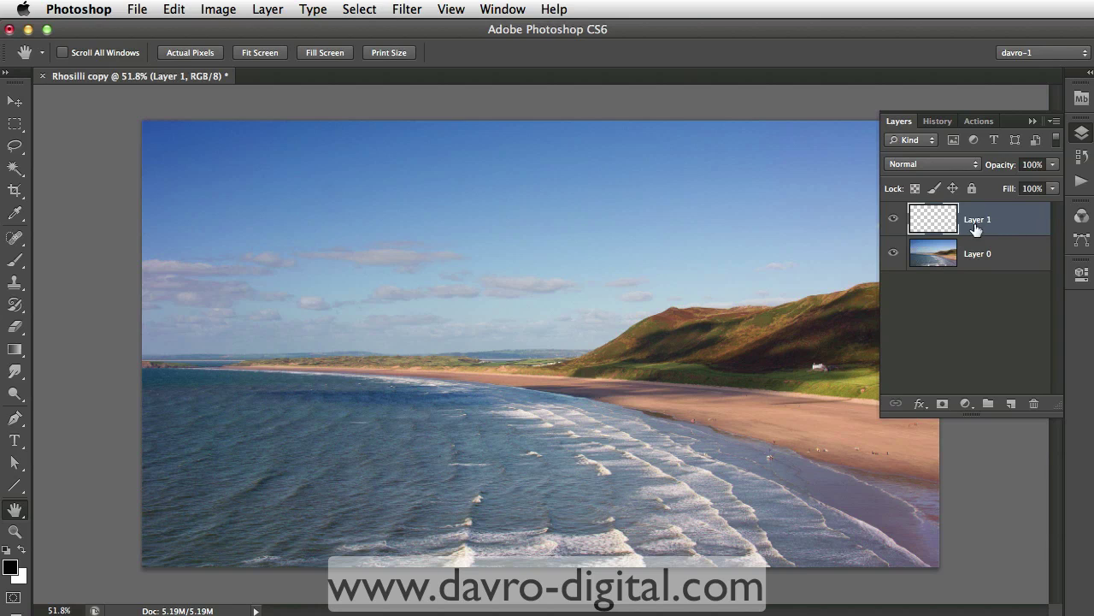
{"action": "left_click", "coordinate": [17, 126]}
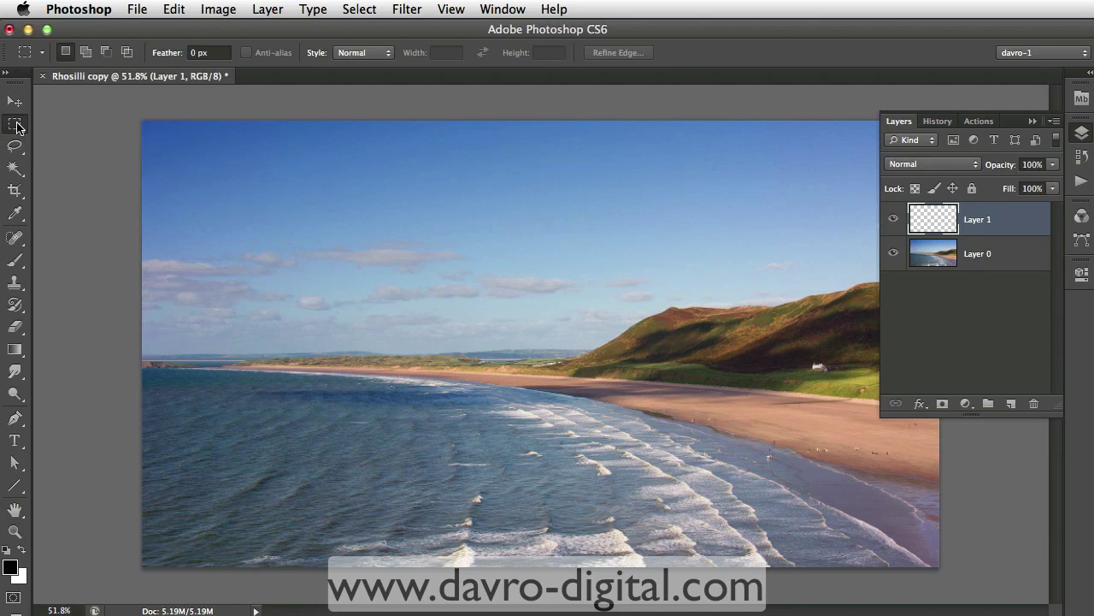
{"action": "left_click", "coordinate": [73, 122]}
{"action": "left_click_drag", "start_coordinate": [177, 154], "coordinate": [885, 481]}
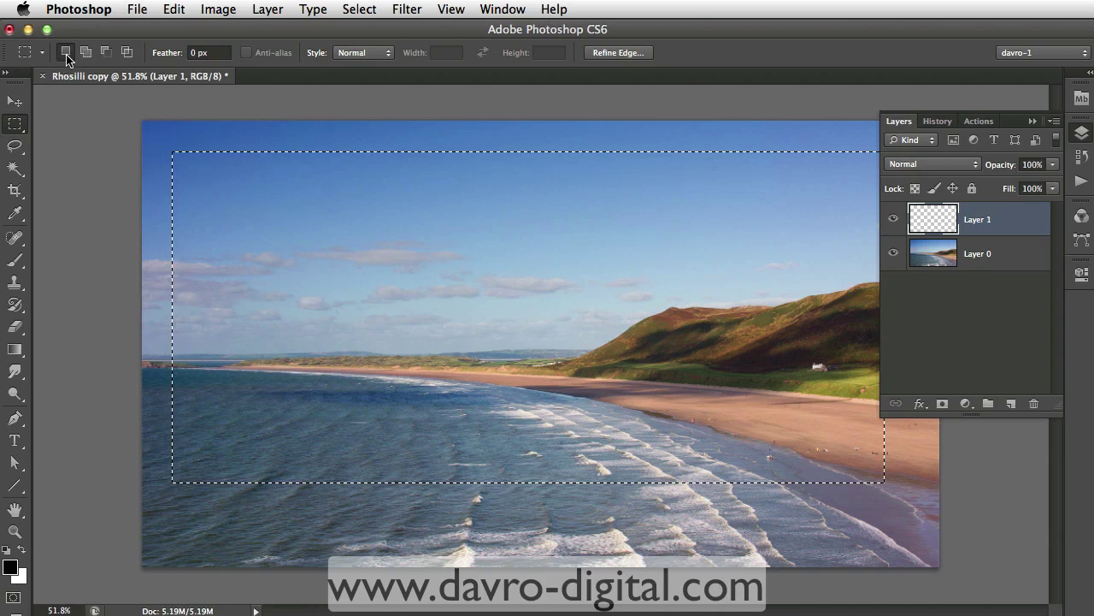
{"action": "left_click_drag", "start_coordinate": [304, 217], "coordinate": [327, 215]}
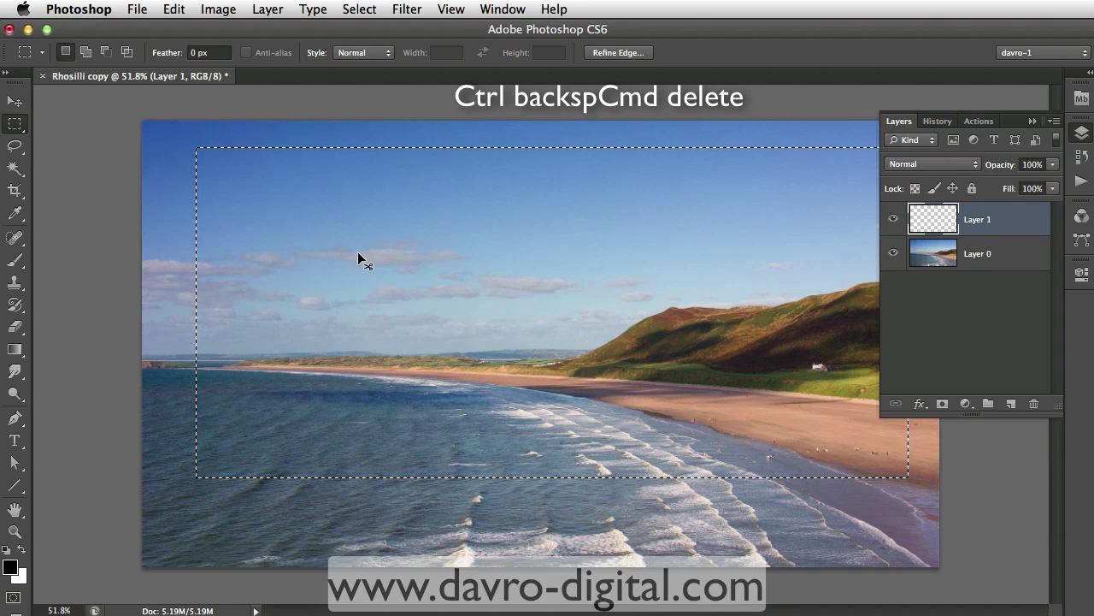
{"action": "key", "text": "super+BackSpace"}
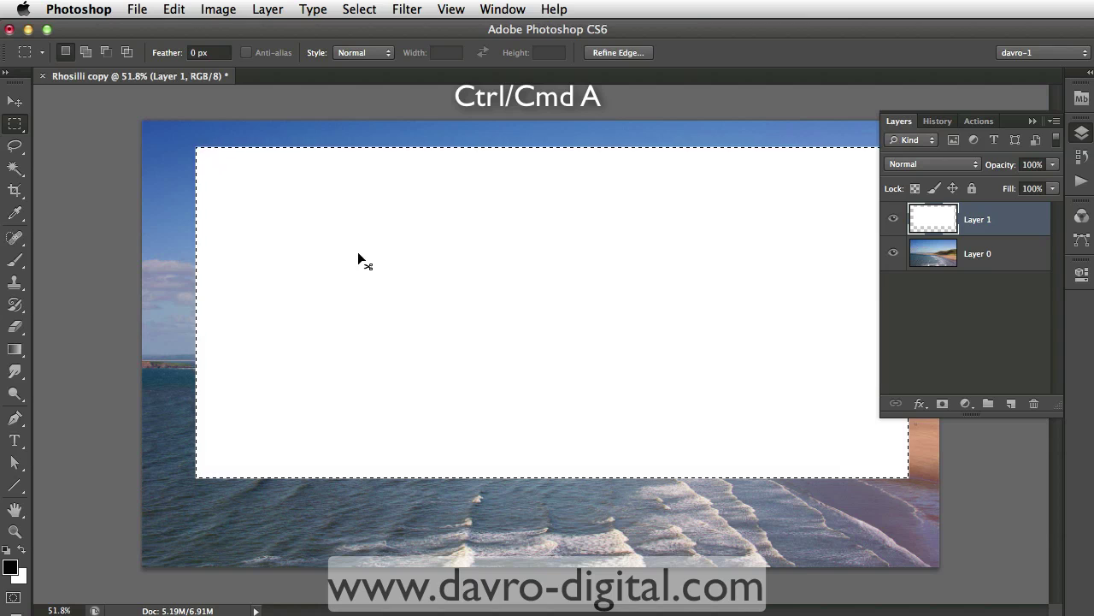
- Centre the white rectangle horizontally on the whole canvas and remove the selection
{"action": "key", "text": "super+a"}
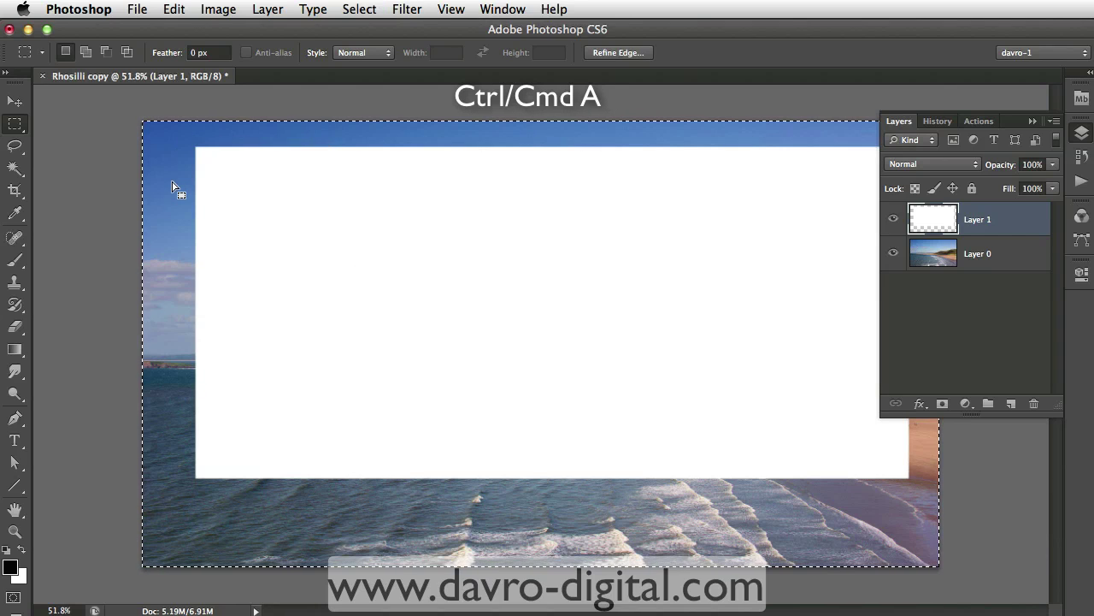
{"action": "left_click", "coordinate": [18, 103]}
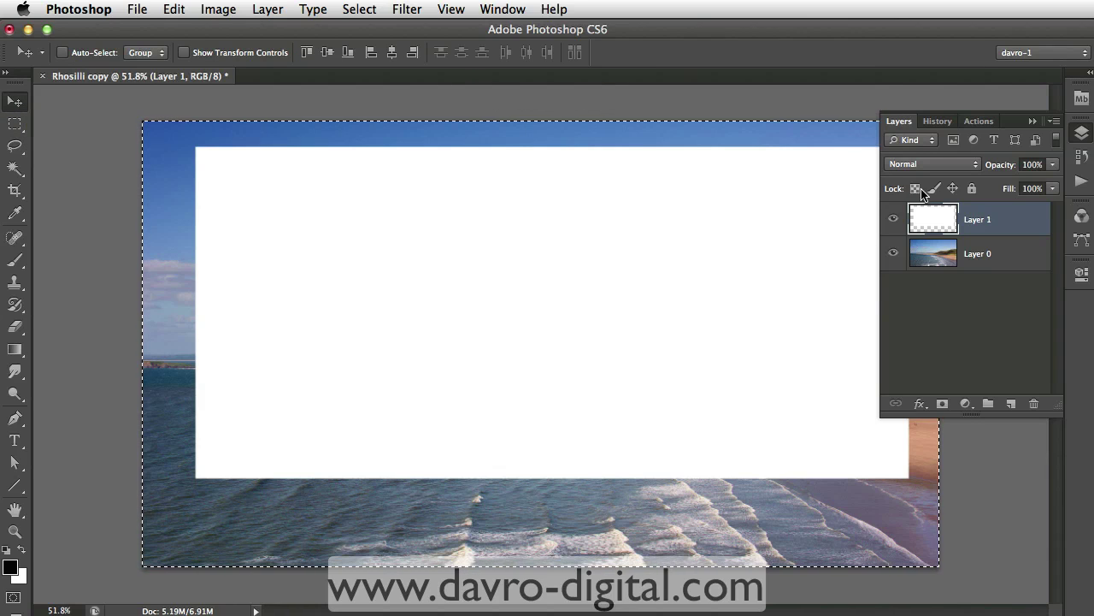
{"action": "left_click", "coordinate": [1032, 121]}
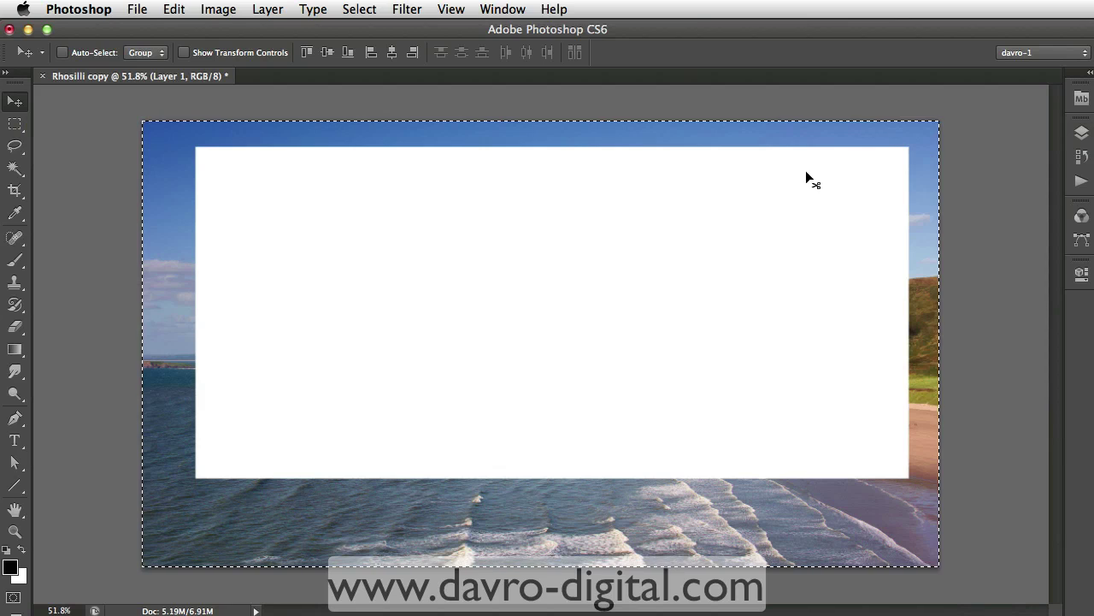
{"action": "left_click", "coordinate": [393, 53]}
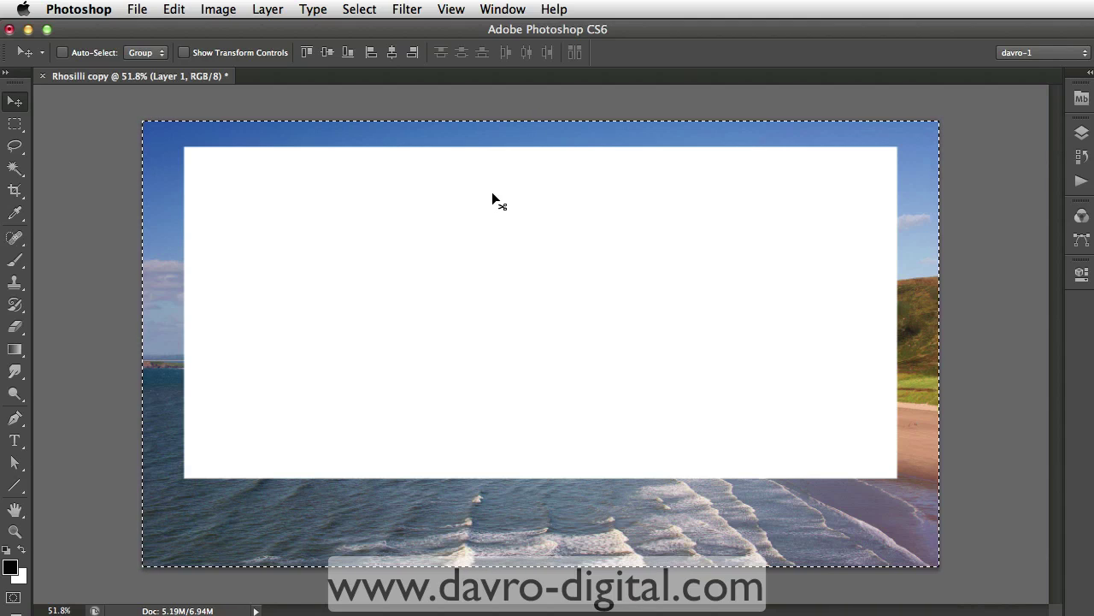
{"action": "key", "text": "super+d"}
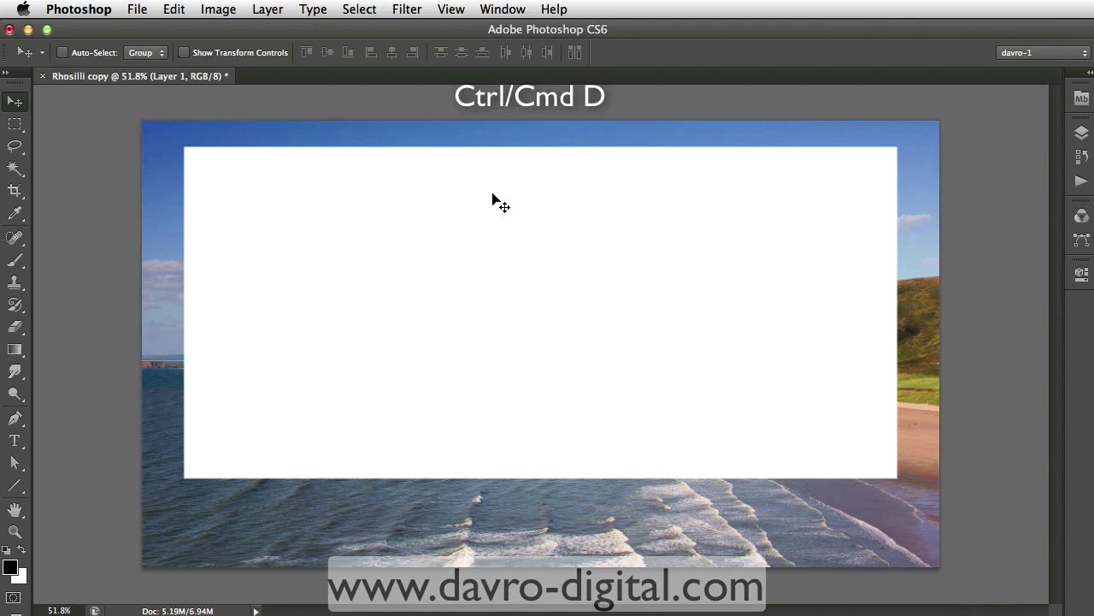
- Load Layer 1's white rectangle as a selection and invert it to cover the surrounding border
{"action": "left_click", "coordinate": [1079, 137]}
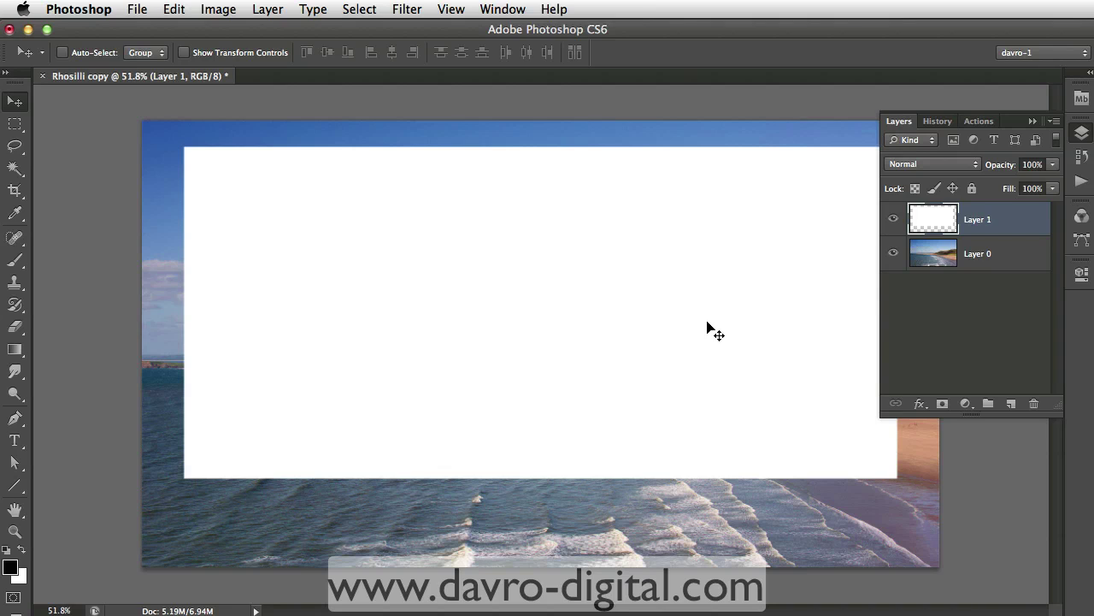
{"action": "left_click", "coordinate": [934, 214], "text": "ctrl"}
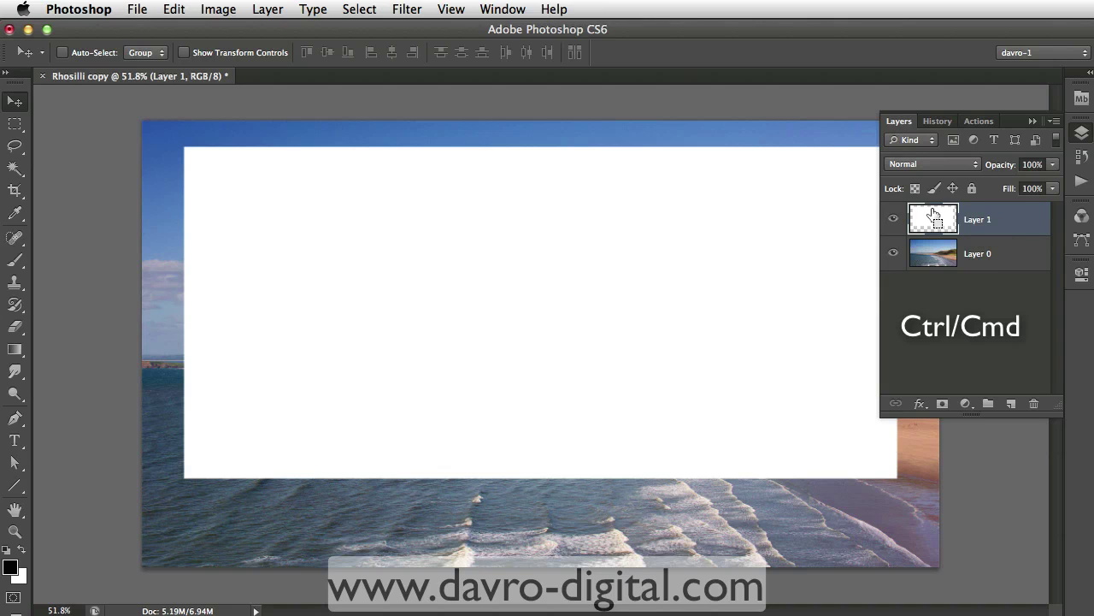
{"action": "left_click", "coordinate": [933, 216], "text": "ctrl"}
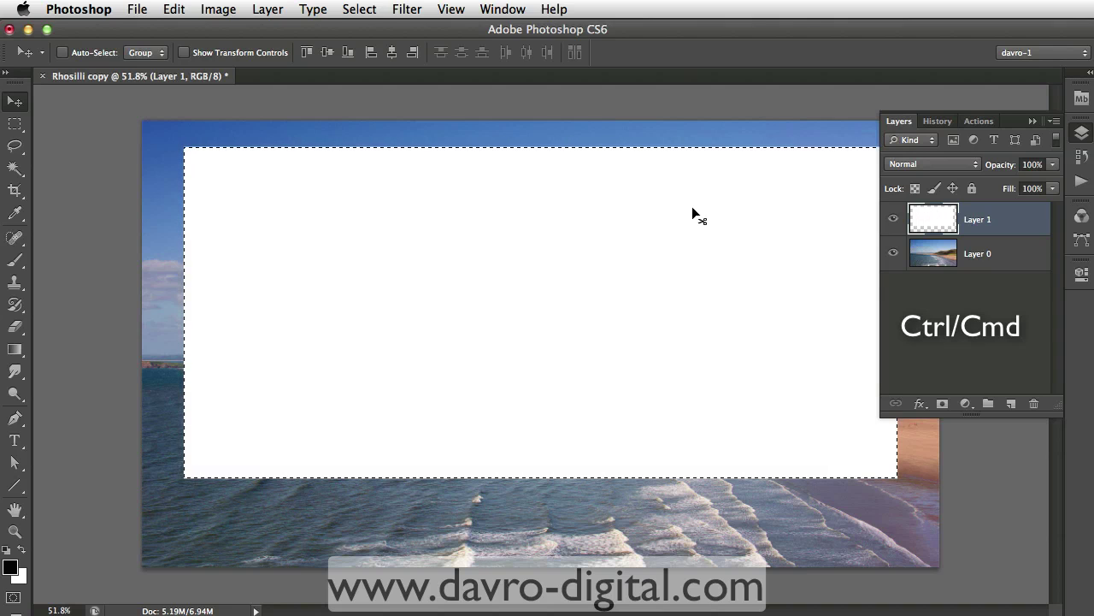
{"action": "left_click", "coordinate": [359, 8]}
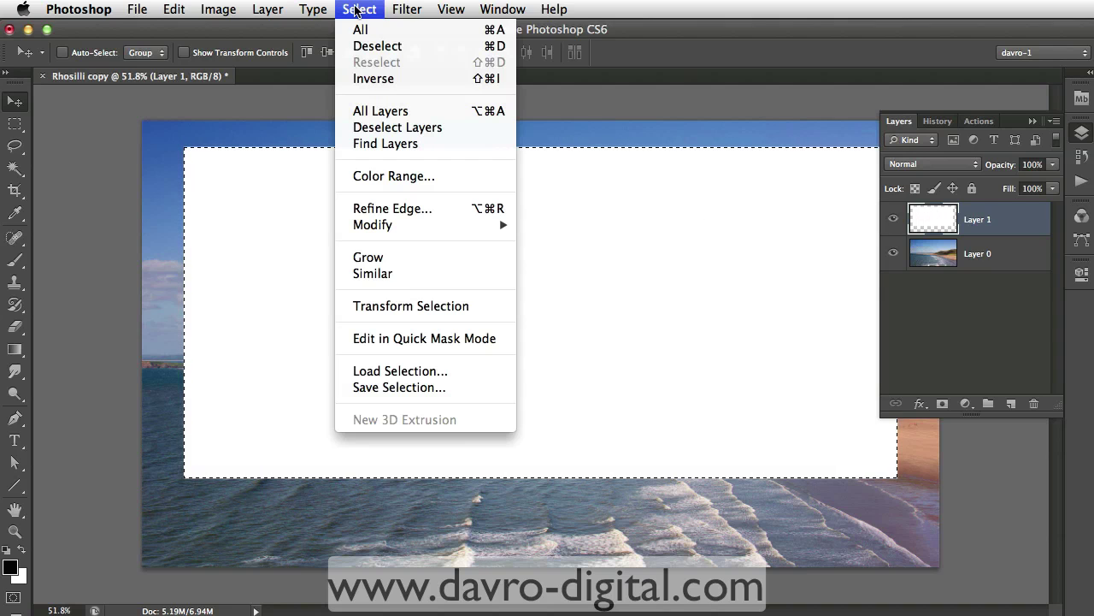
{"action": "left_click", "coordinate": [388, 78]}
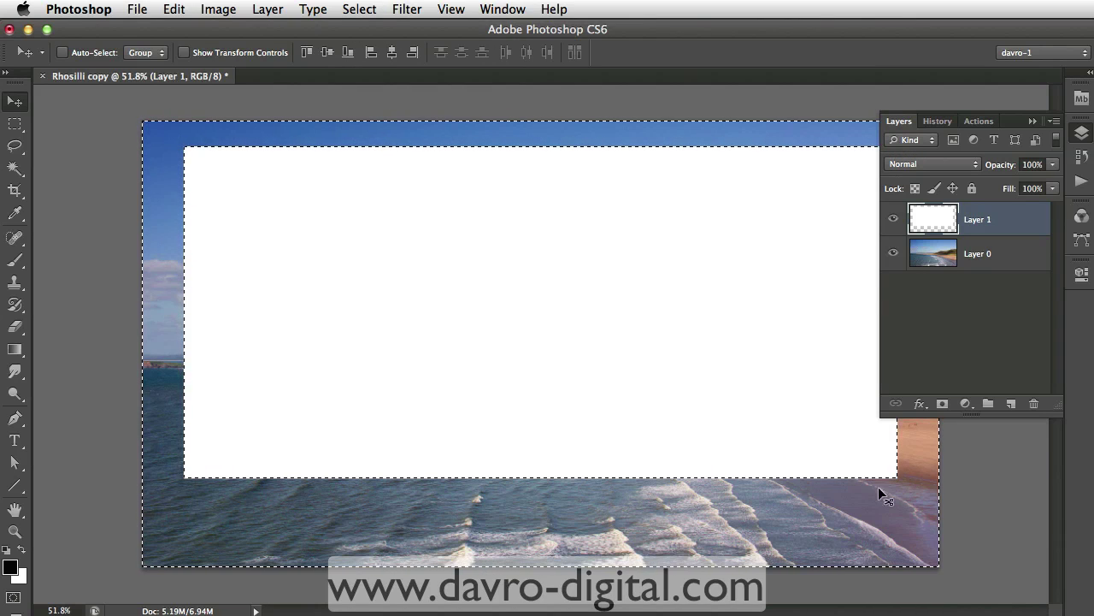
- Create a white (ffffff) Solid Color fill layer from the border selection and delete Layer 1 beneath it
{"action": "left_click", "coordinate": [966, 403]}
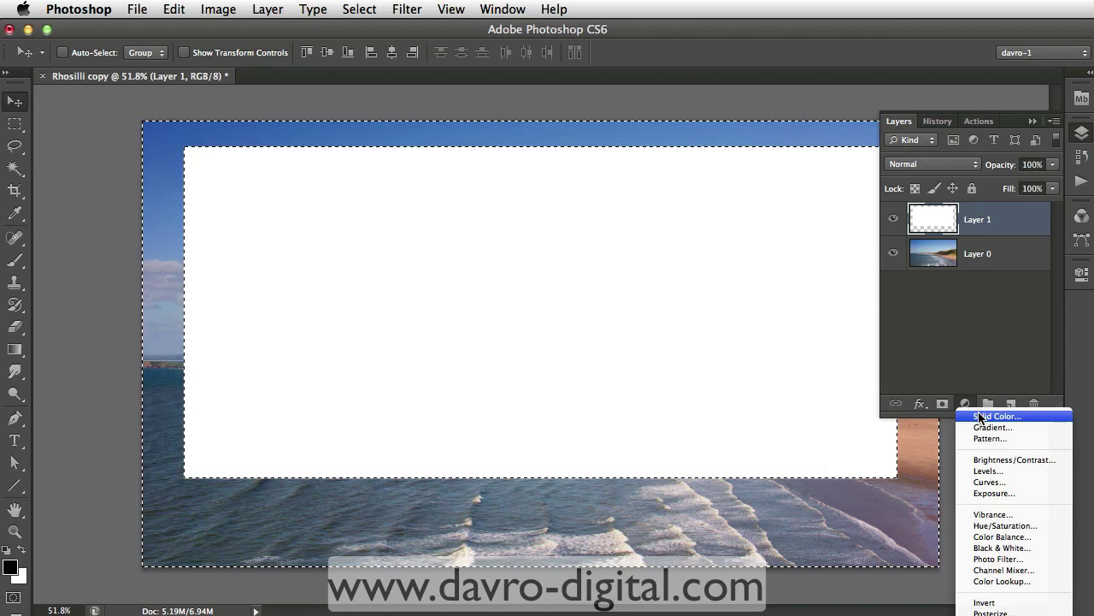
{"action": "left_click", "coordinate": [981, 417]}
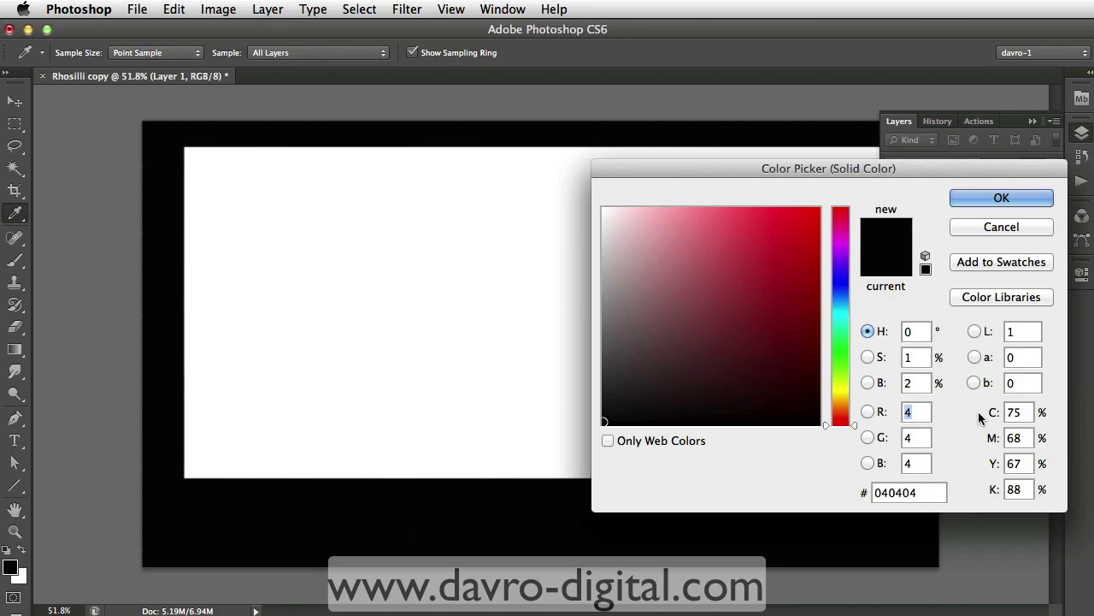
{"action": "left_click", "coordinate": [603, 206]}
{"action": "left_click", "coordinate": [602, 206]}
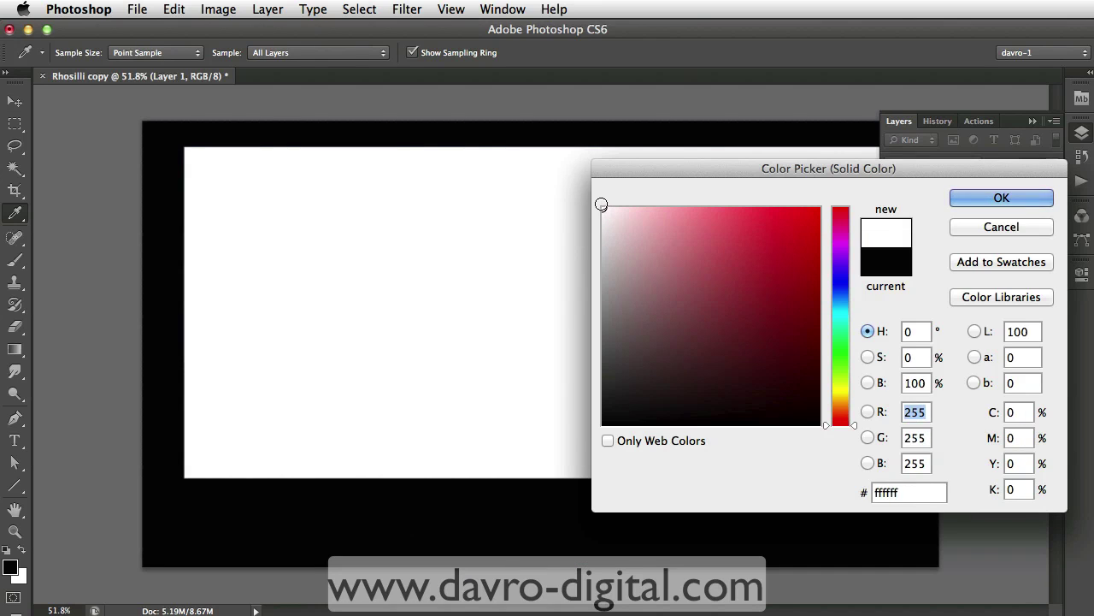
{"action": "left_click", "coordinate": [1001, 198]}
{"action": "key", "text": "v"}
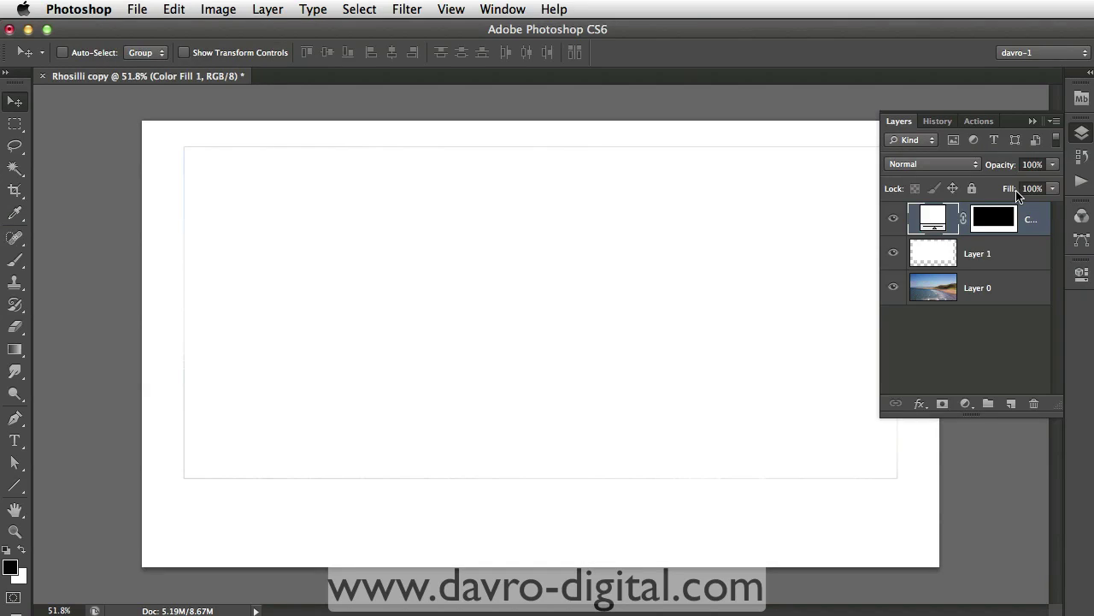
{"action": "left_click", "coordinate": [1005, 254]}
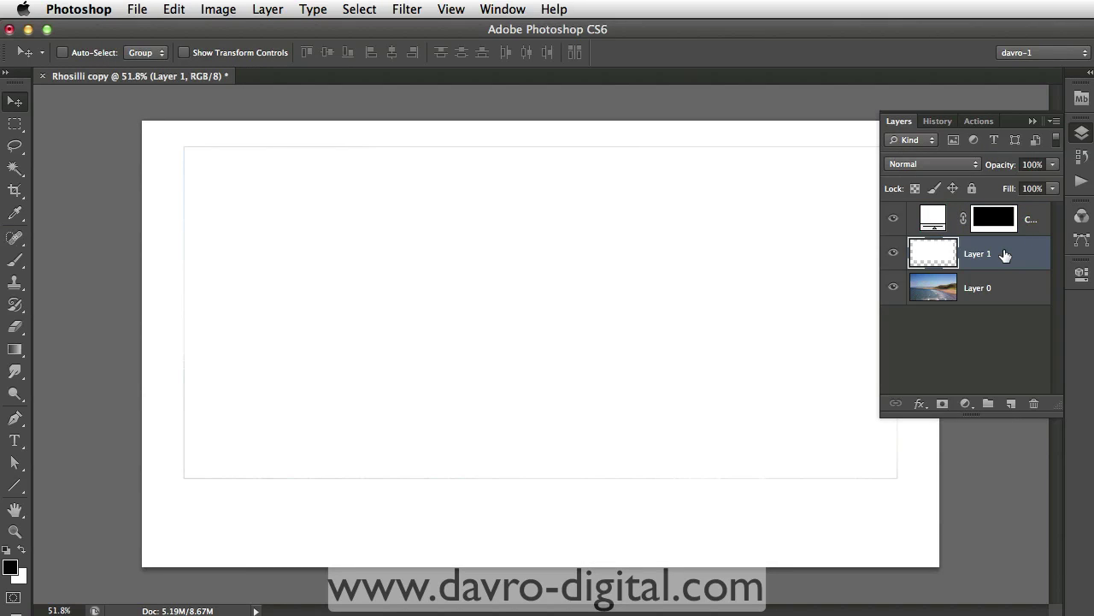
{"action": "key", "text": "Delete"}
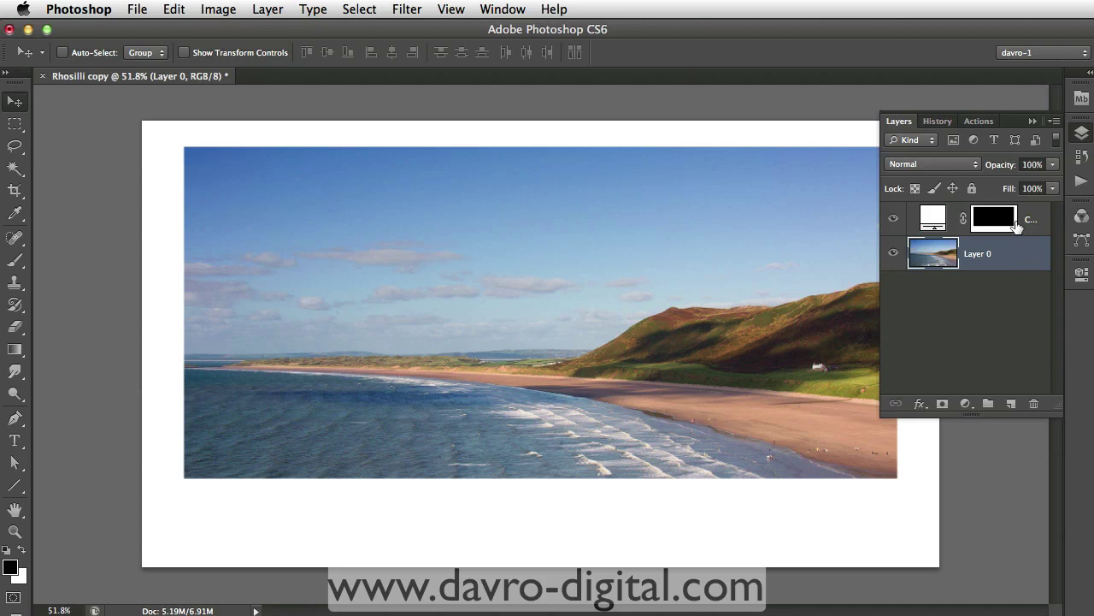
- Add a Drop Shadow to the colour fill layer with angle -18°, distance 3 px and size 46 px
{"action": "left_click", "coordinate": [1030, 220]}
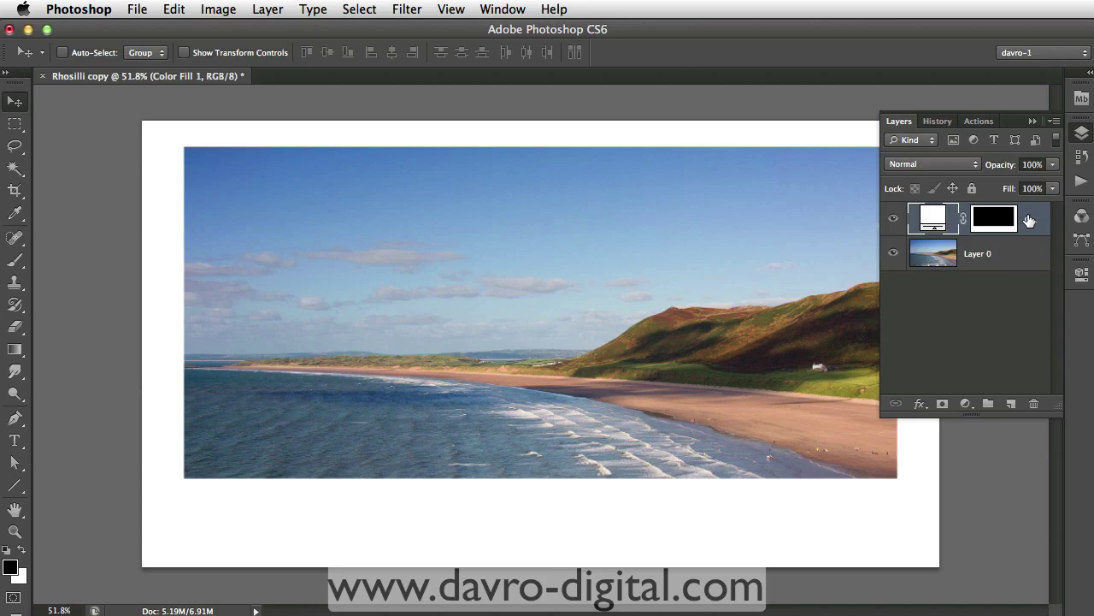
{"action": "left_click", "coordinate": [920, 406]}
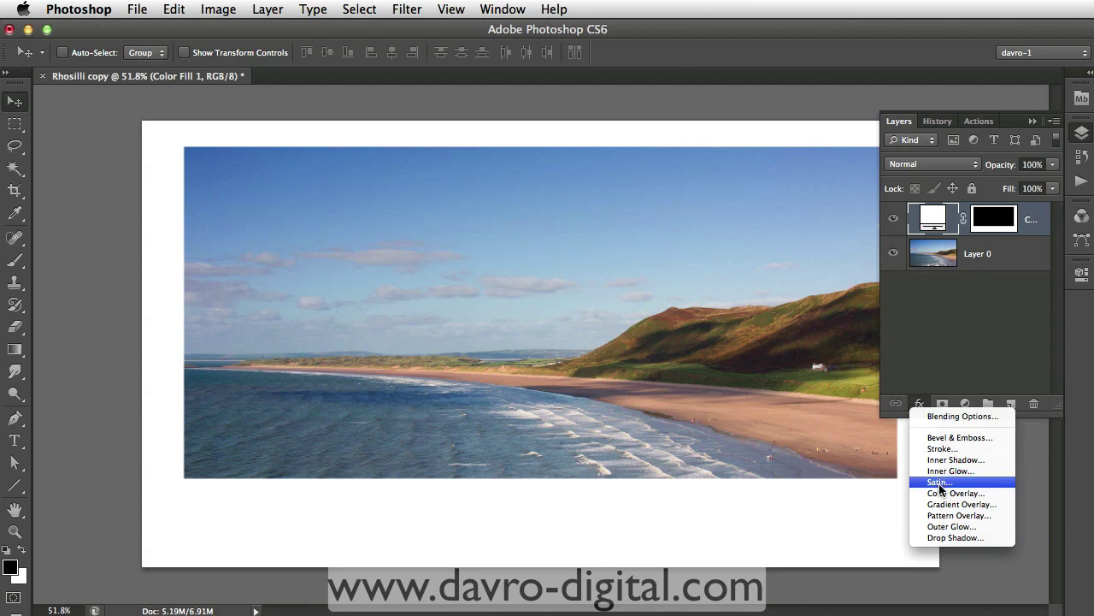
{"action": "left_click", "coordinate": [951, 538]}
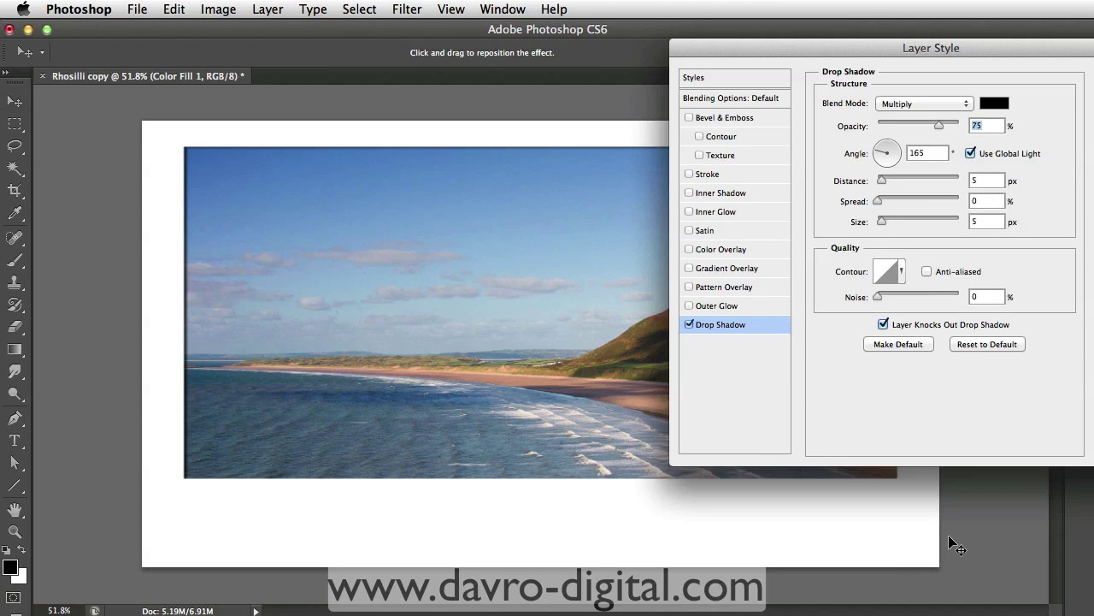
{"action": "left_click_drag", "start_coordinate": [874, 48], "coordinate": [863, 396]}
{"action": "left_click", "coordinate": [1033, 121]}
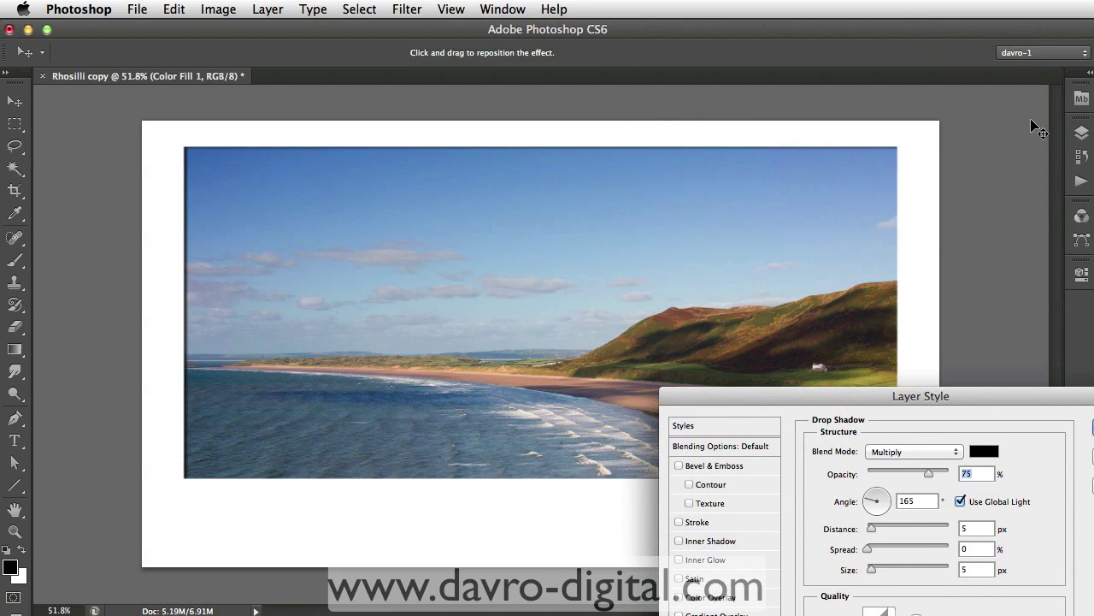
{"action": "mouse_move", "coordinate": [817, 298]}
{"action": "left_mouse_down"}
{"action": "mouse_move", "coordinate": [808, 287]}
{"action": "mouse_move", "coordinate": [825, 303]}
{"action": "mouse_move", "coordinate": [812, 301]}
{"action": "left_mouse_up"}
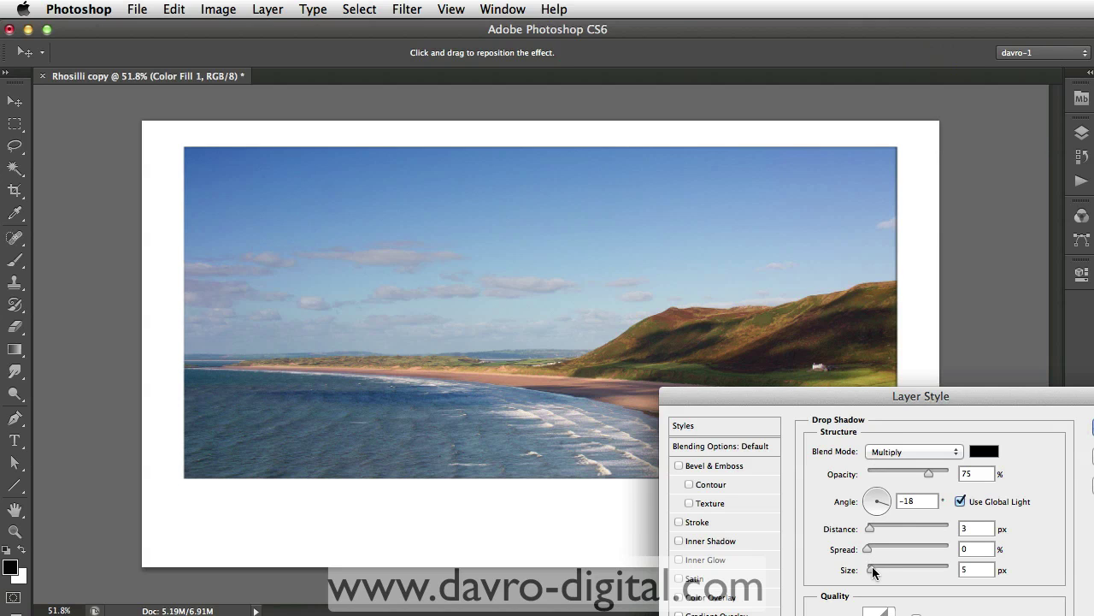
{"action": "left_click_drag", "start_coordinate": [872, 566], "coordinate": [886, 564]}
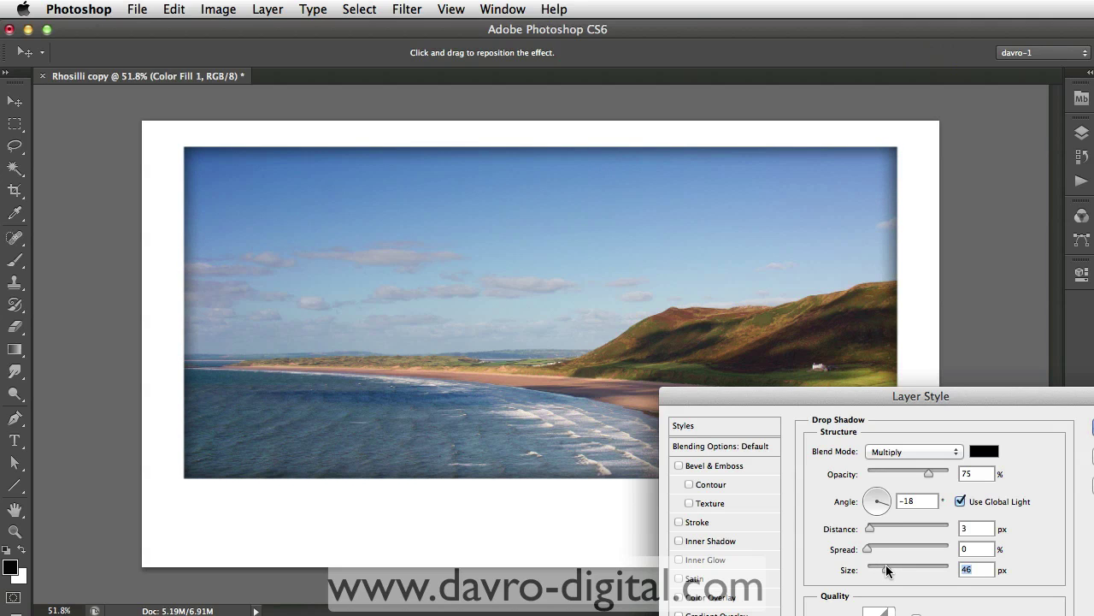
- Add a 3 px outside Stroke to the colour fill layer's style
{"action": "left_click", "coordinate": [710, 520]}
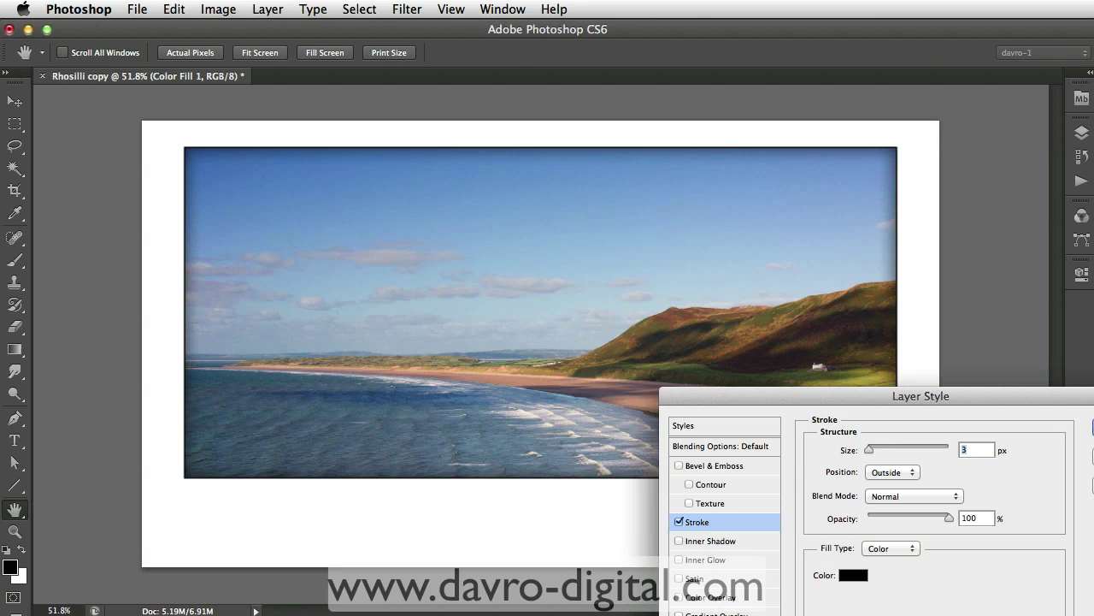
{"action": "left_click", "coordinate": [710, 615]}
{"action": "left_click", "coordinate": [735, 527]}
{"action": "left_click", "coordinate": [191, 154]}
{"action": "left_click", "coordinate": [191, 154]}
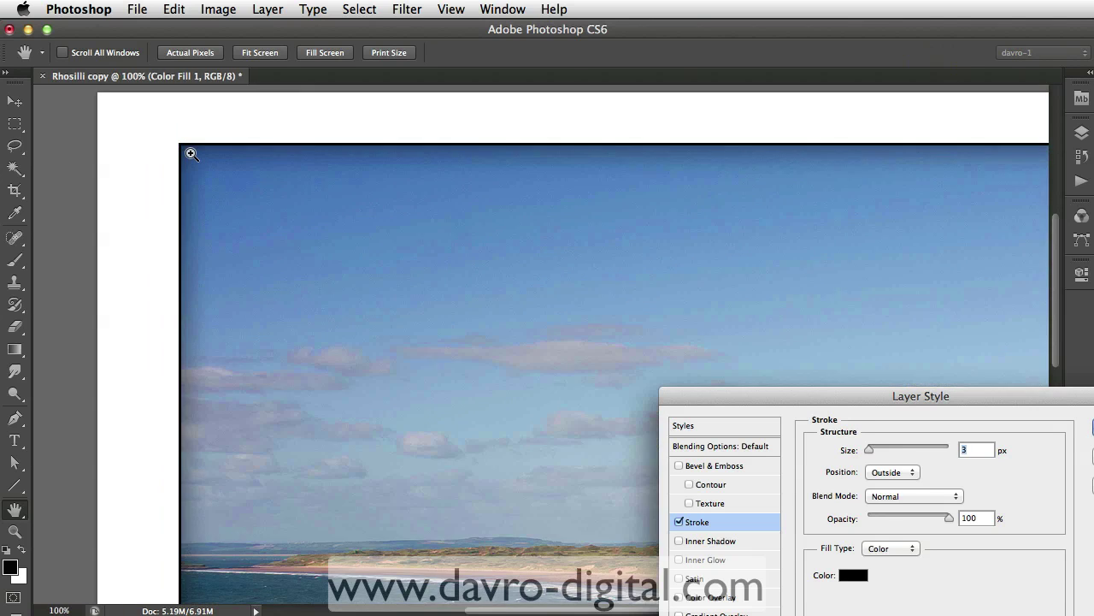
{"action": "left_click", "coordinate": [192, 154]}
{"action": "left_click", "coordinate": [191, 153]}
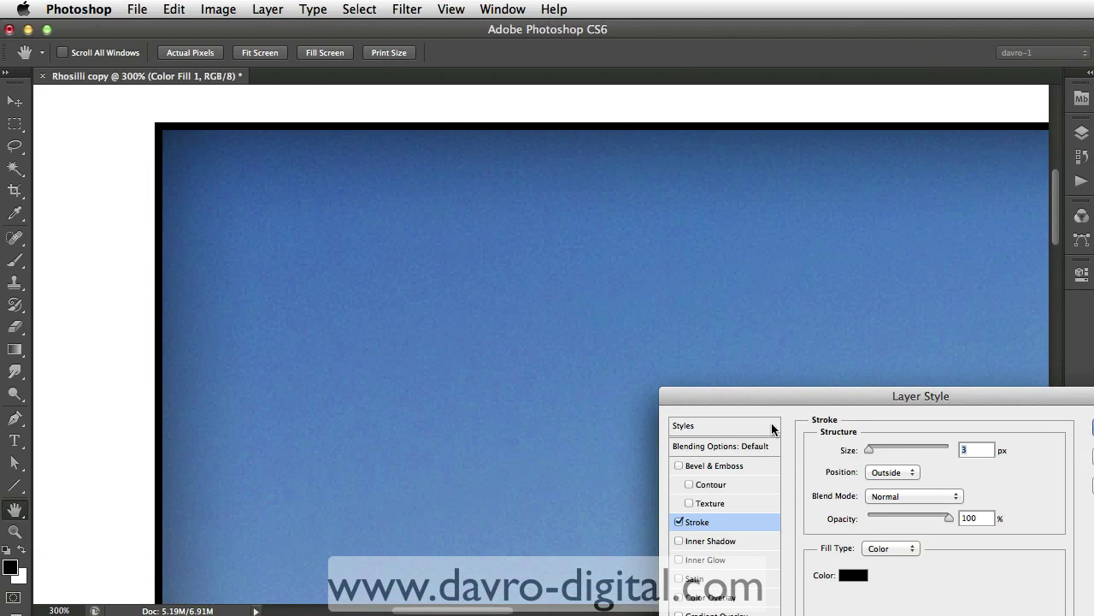
- Change the colour fill layer's stroke colour to mid-grey (969696)
{"action": "left_click_drag", "start_coordinate": [774, 391], "coordinate": [689, 285]}
{"action": "left_click_drag", "start_coordinate": [663, 228], "coordinate": [690, 227]}
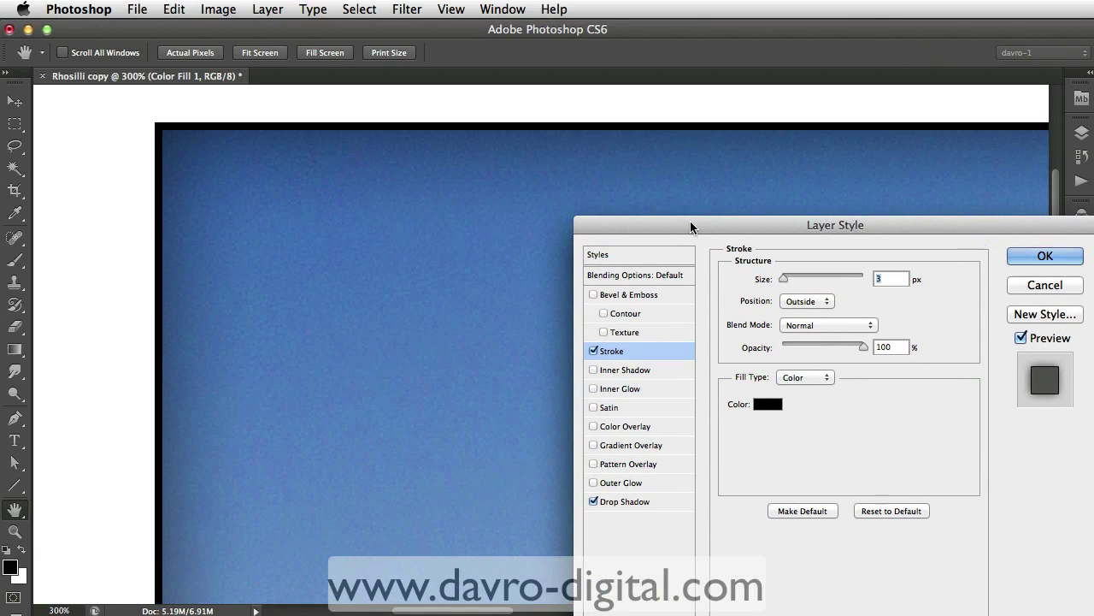
{"action": "left_click", "coordinate": [767, 407]}
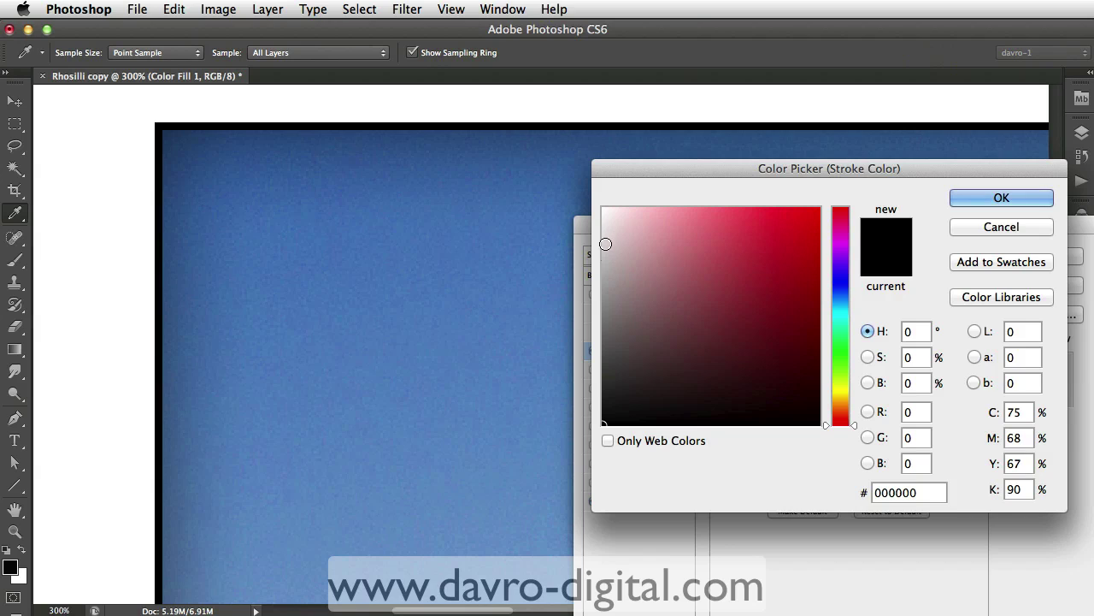
{"action": "left_click_drag", "start_coordinate": [603, 289], "coordinate": [600, 297]}
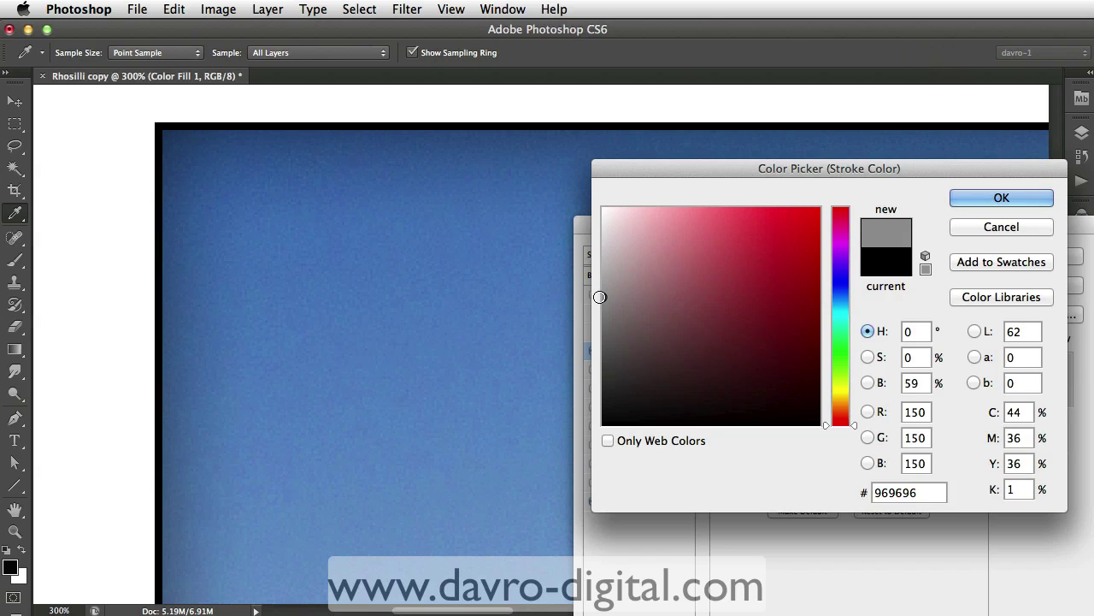
{"action": "left_click", "coordinate": [1000, 199]}
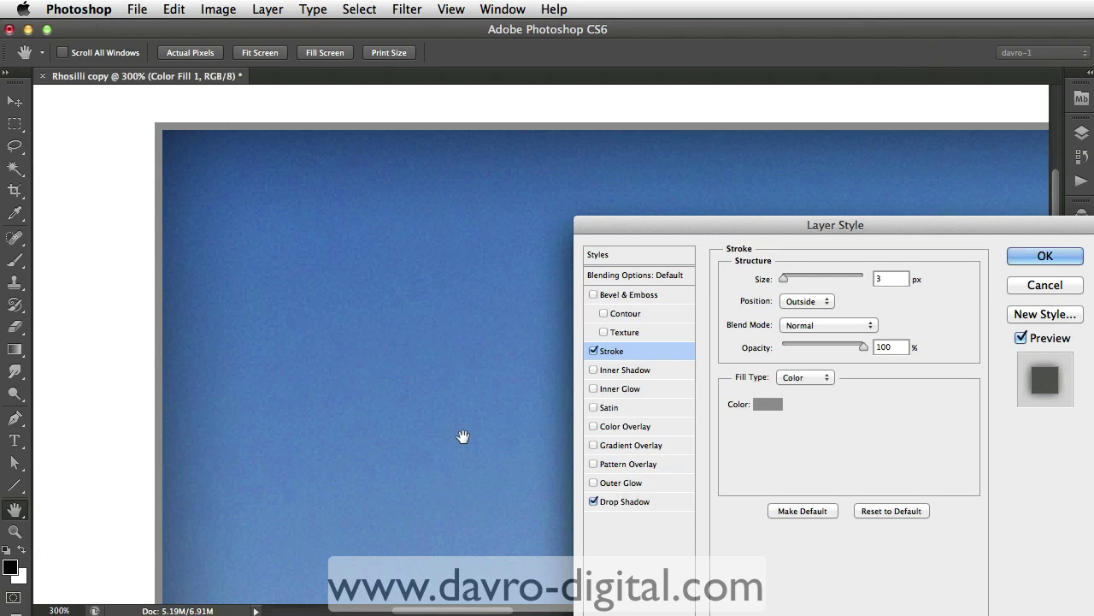
- Enable Pattern Overlay on the colour fill layer and replace the loaded patterns with the Artist Surfaces set without saving the old ones
{"action": "left_click", "coordinate": [621, 467]}
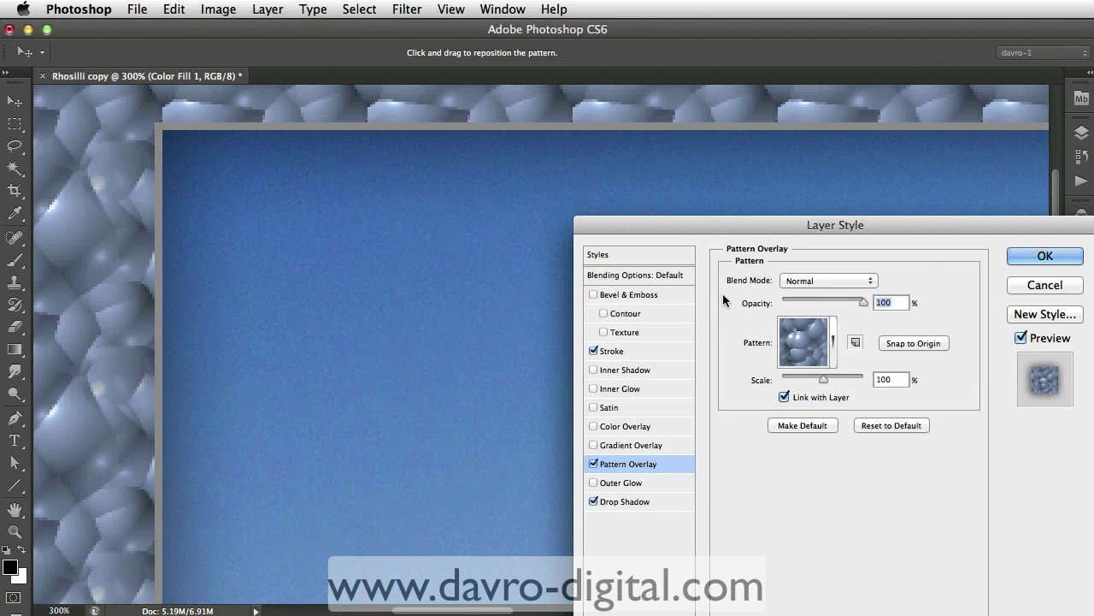
{"action": "left_click", "coordinate": [835, 342]}
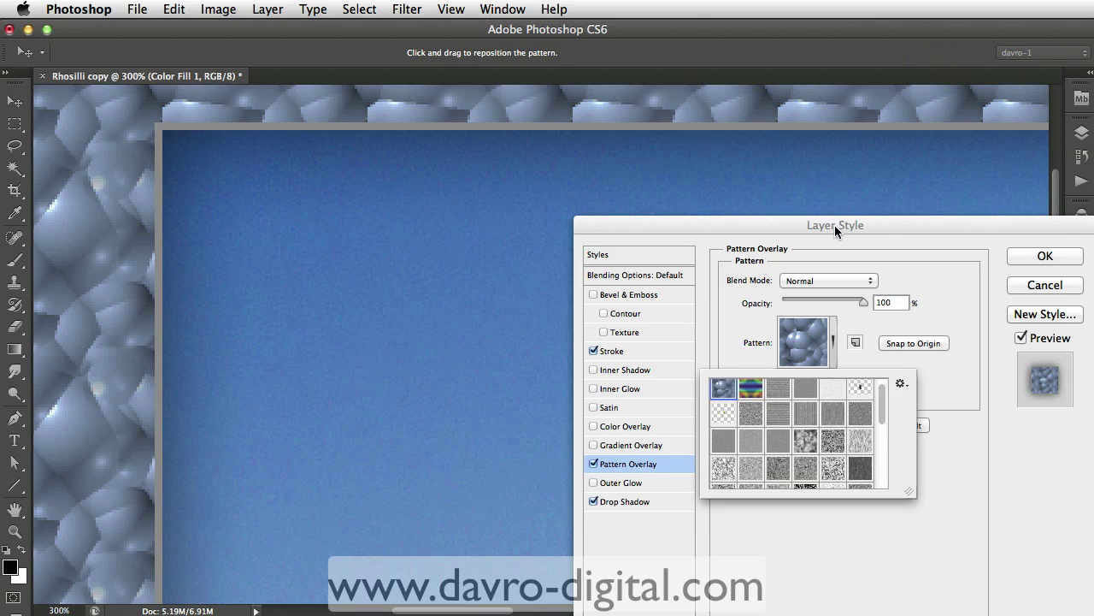
{"action": "left_click_drag", "start_coordinate": [835, 225], "coordinate": [774, 77]}
{"action": "left_click", "coordinate": [775, 208]}
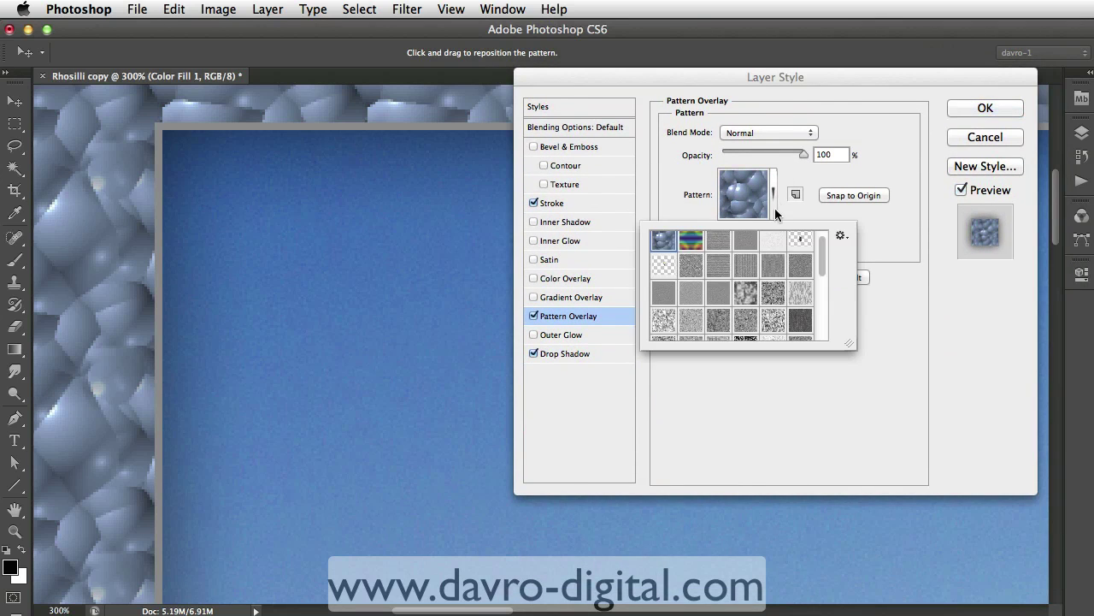
{"action": "left_click", "coordinate": [842, 234]}
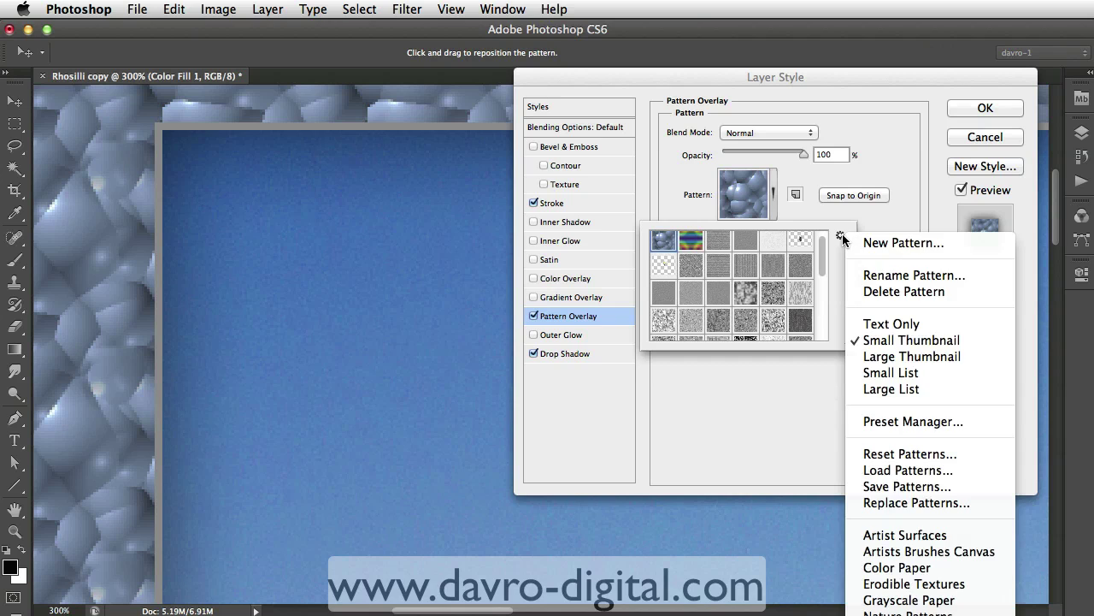
{"action": "left_click", "coordinate": [901, 539]}
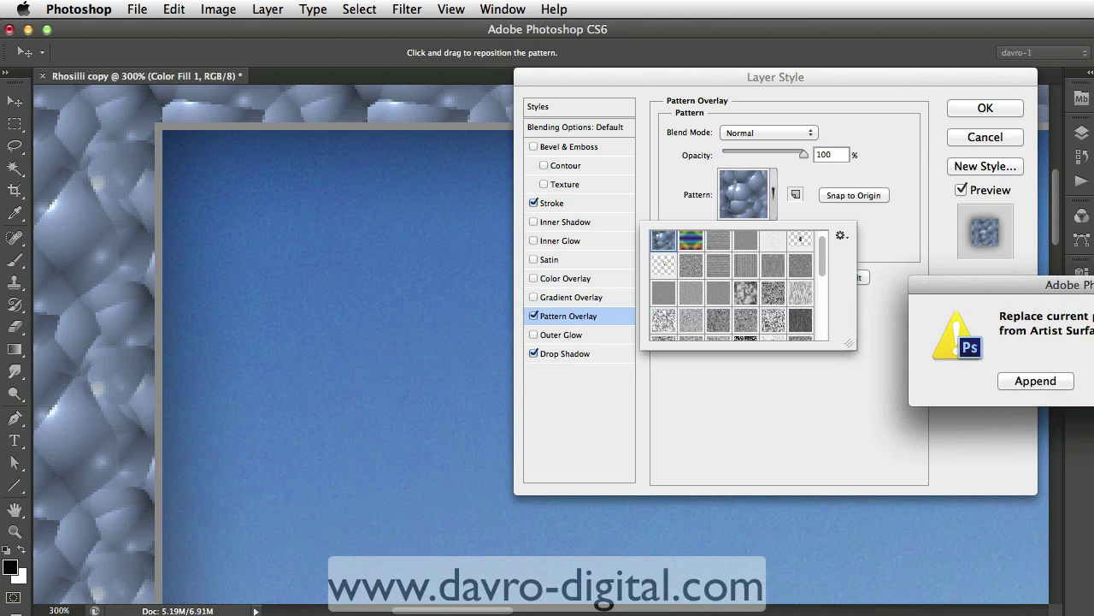
{"action": "left_click", "coordinate": [891, 420]}
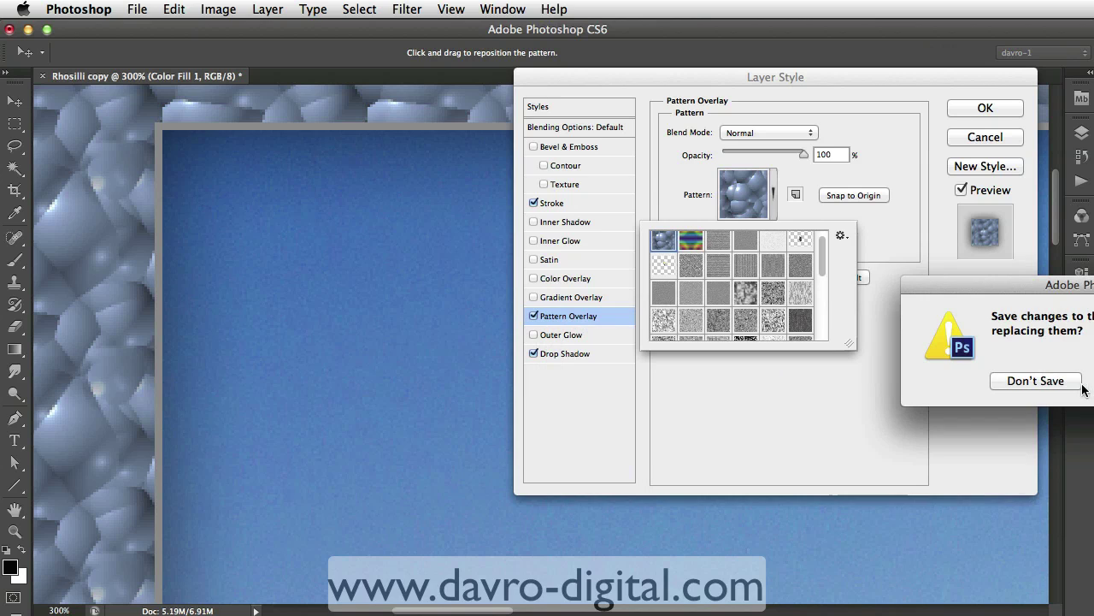
{"action": "left_click", "coordinate": [1062, 382]}
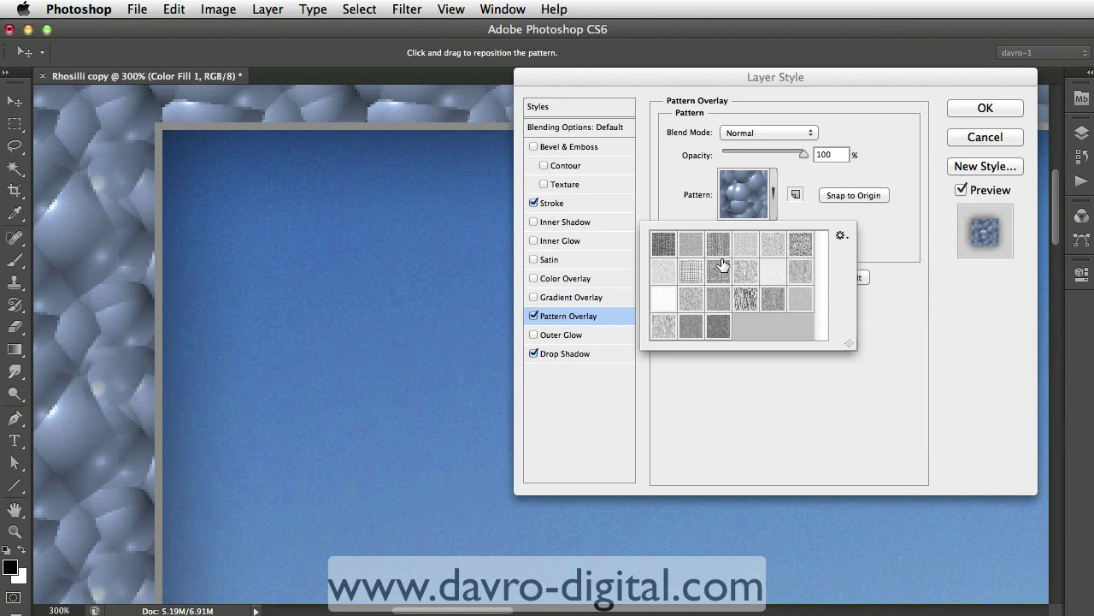
- Apply the light speckled paper-like pattern from the second row to the border at 7% opacity and accept the layer style
{"action": "left_click", "coordinate": [663, 245]}
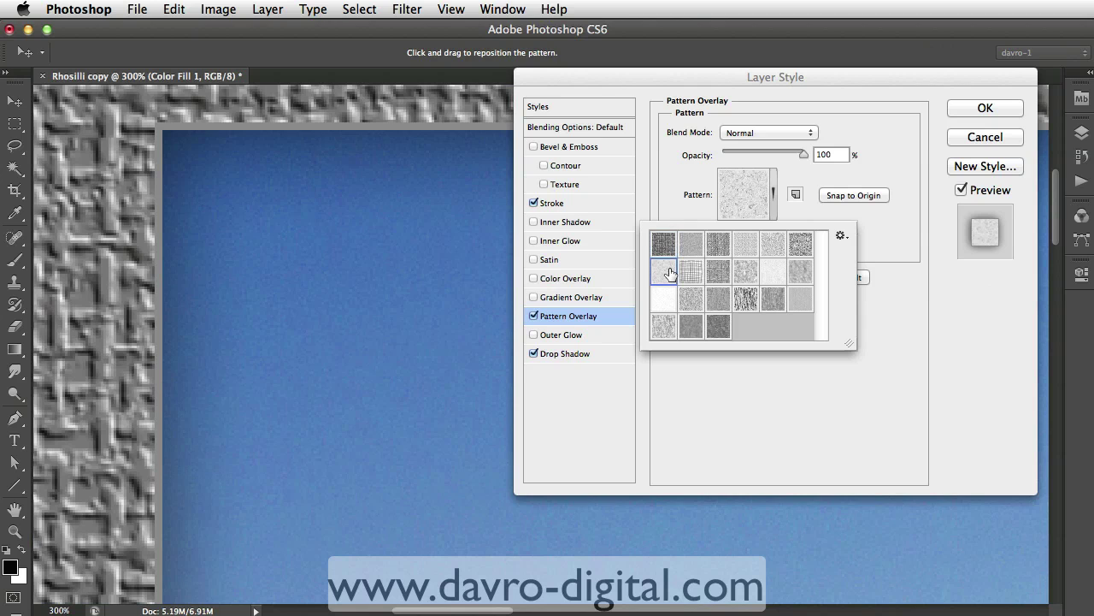
{"action": "left_click", "coordinate": [667, 272]}
{"action": "left_click", "coordinate": [745, 79]}
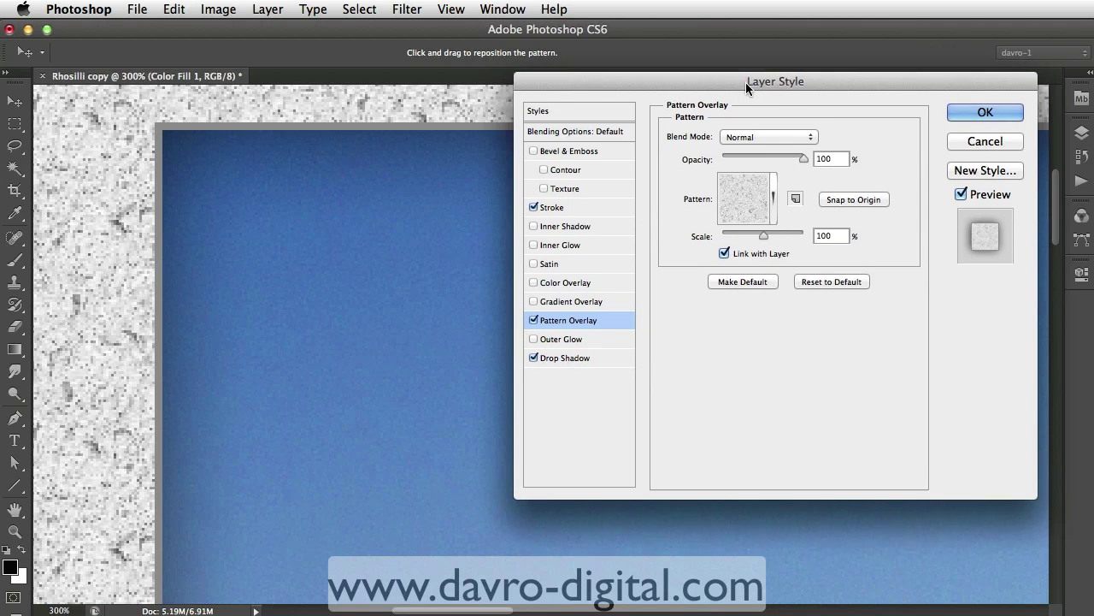
{"action": "left_click_drag", "start_coordinate": [745, 82], "coordinate": [741, 241]}
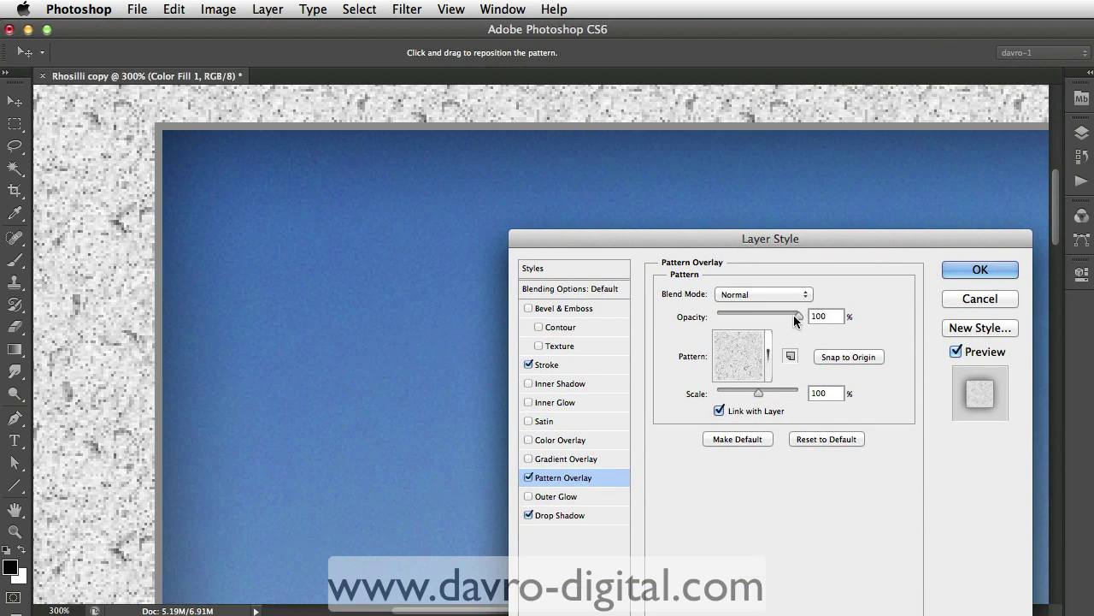
{"action": "left_click_drag", "start_coordinate": [795, 315], "coordinate": [723, 317]}
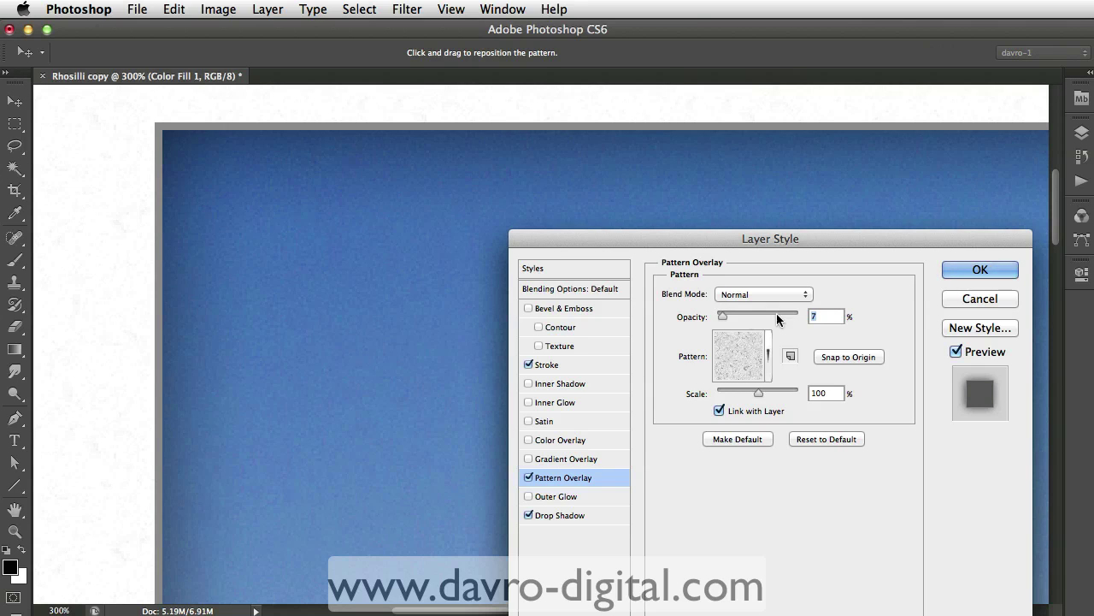
{"action": "left_click", "coordinate": [977, 270]}
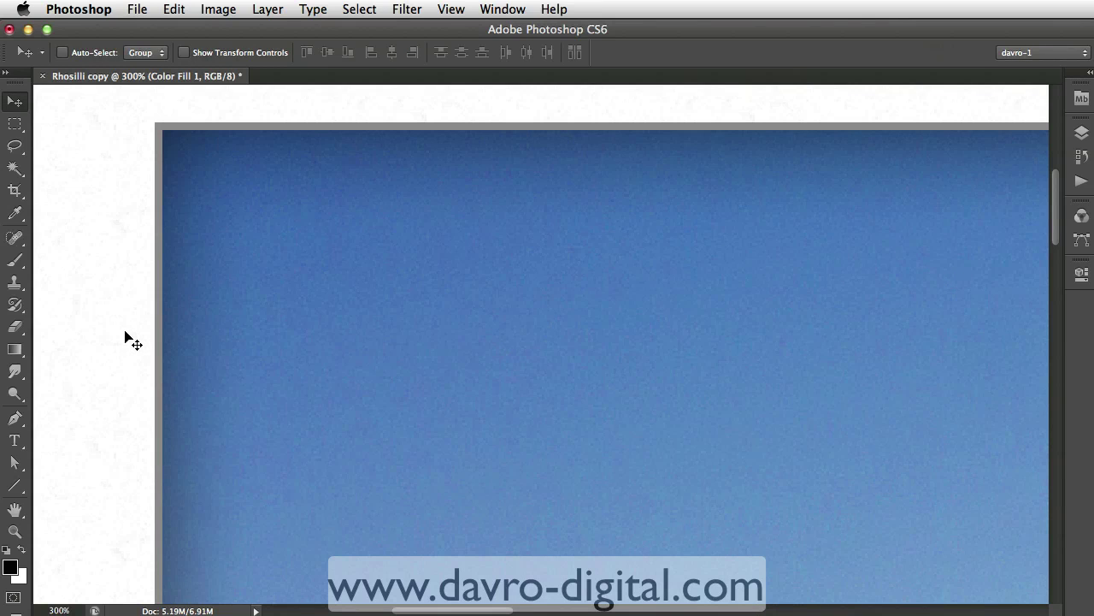
- Collapse the fill layer's effects list and add the text "davrodigital" in red 30 pt Lucida Handwriting below the photo
{"action": "key", "text": "super+0"}
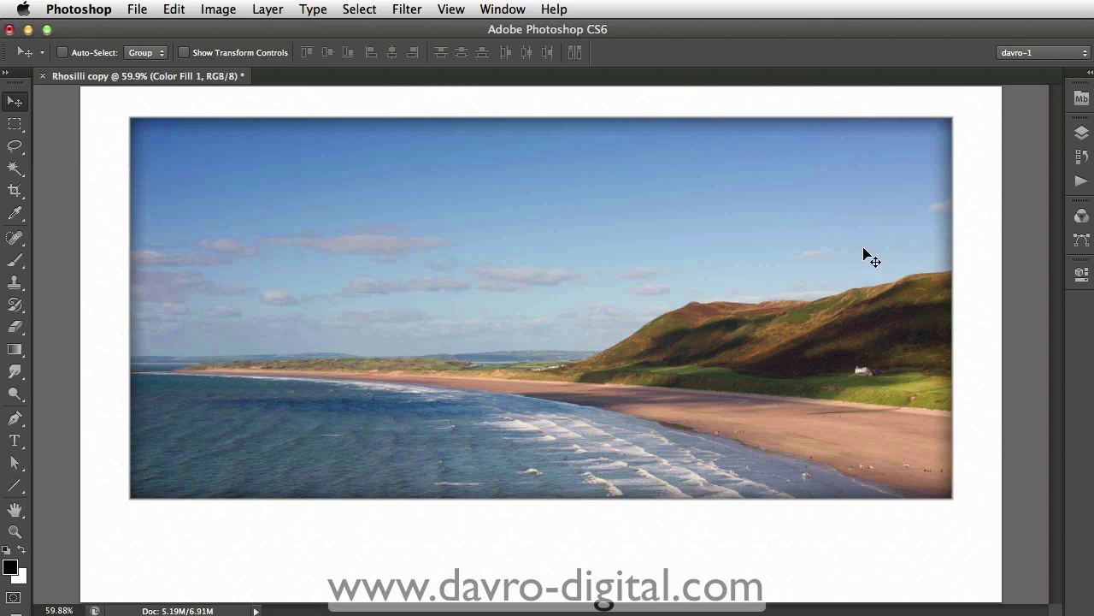
{"action": "left_click", "coordinate": [1081, 132]}
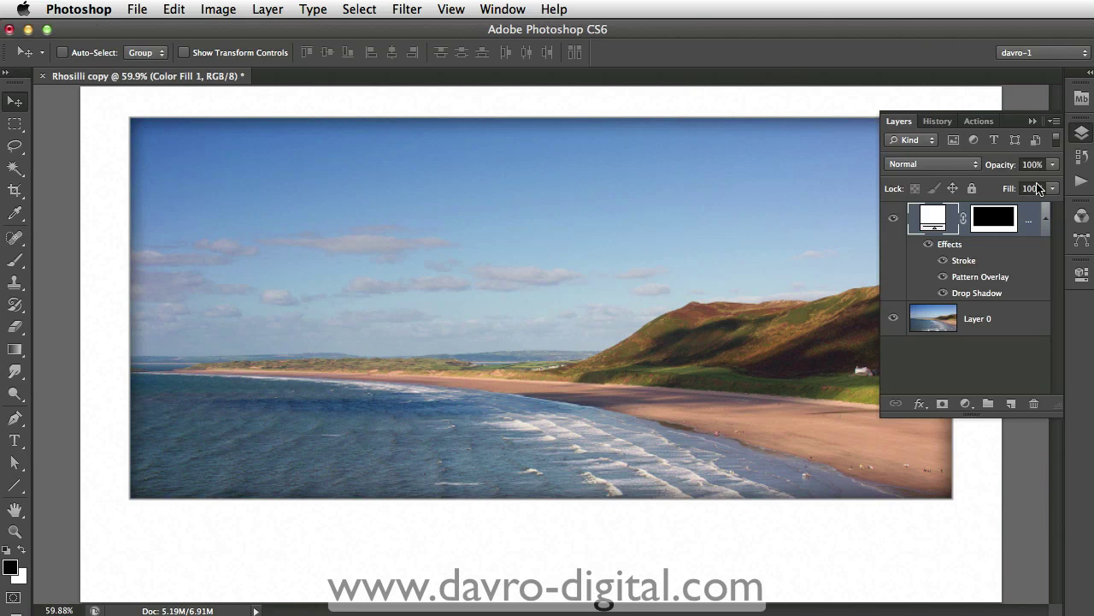
{"action": "left_click", "coordinate": [1047, 219]}
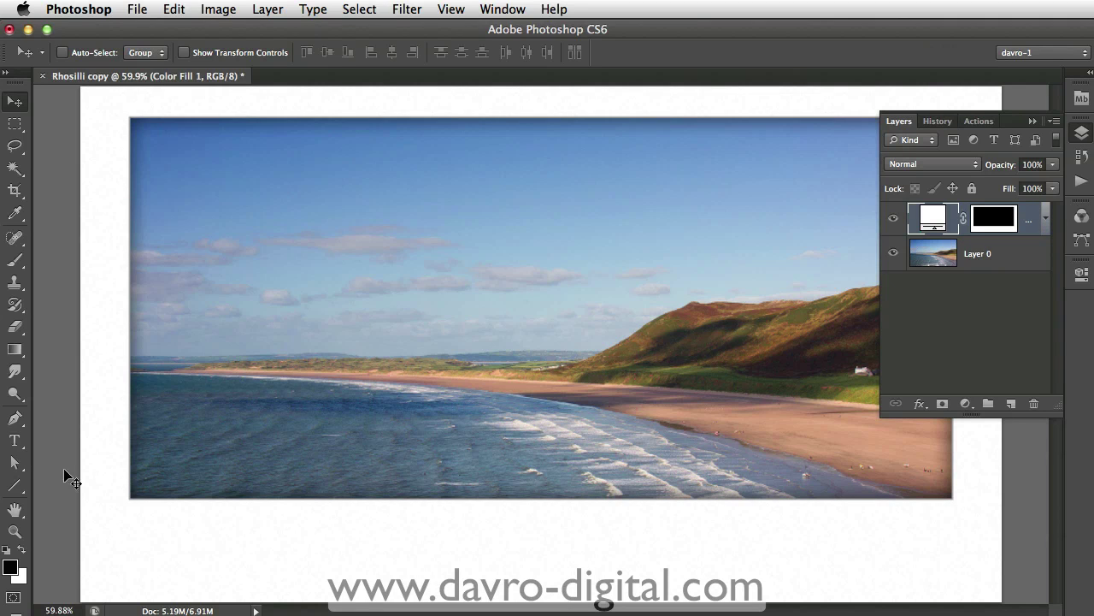
{"action": "left_click", "coordinate": [15, 440]}
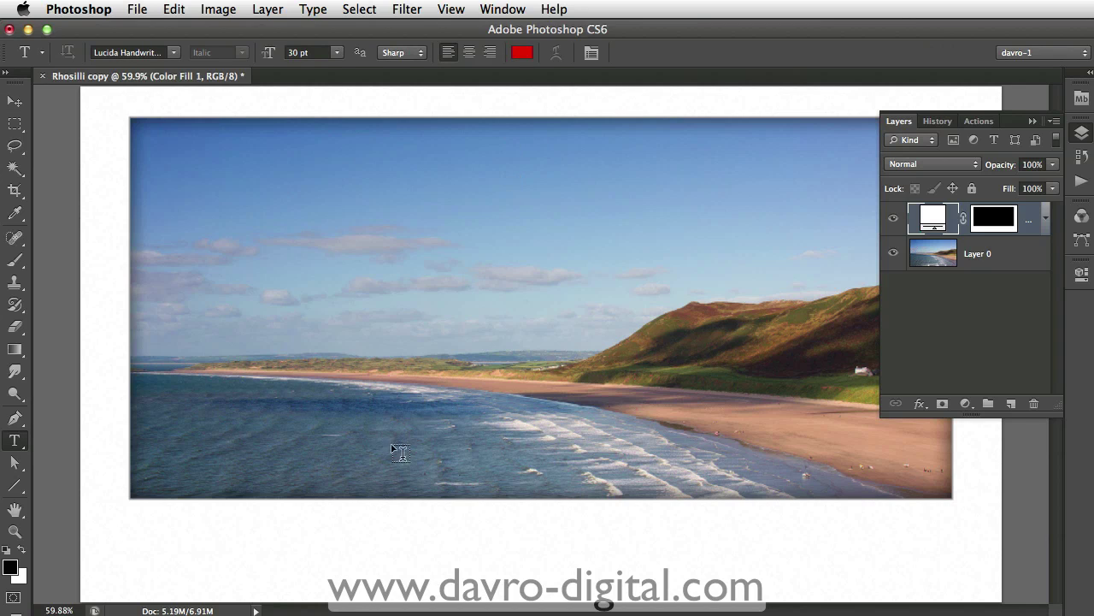
{"action": "left_click", "coordinate": [329, 543]}
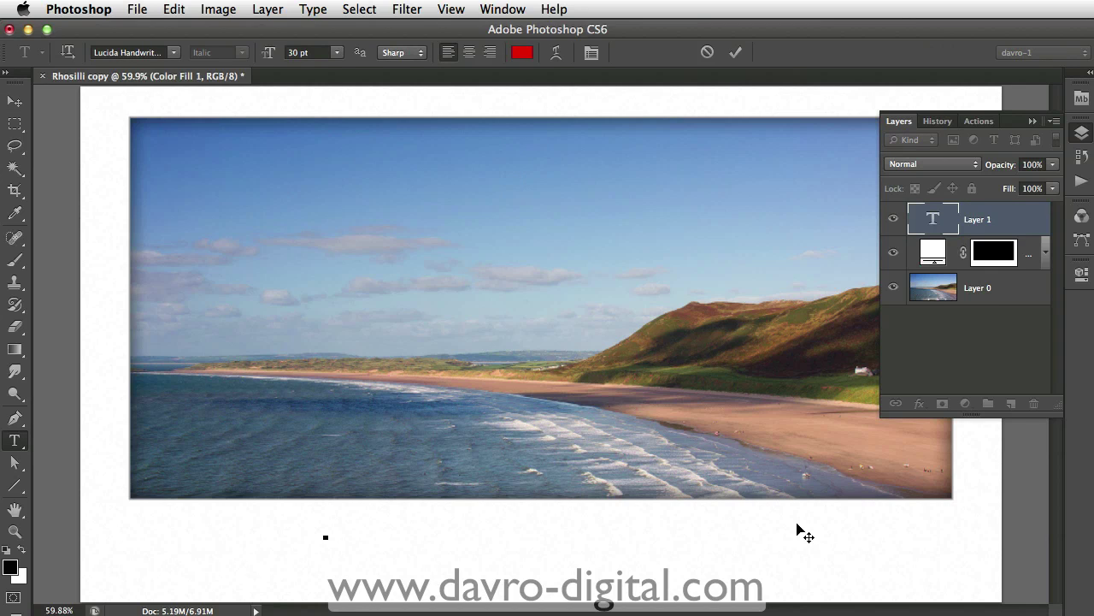
{"action": "type", "text": "da"}
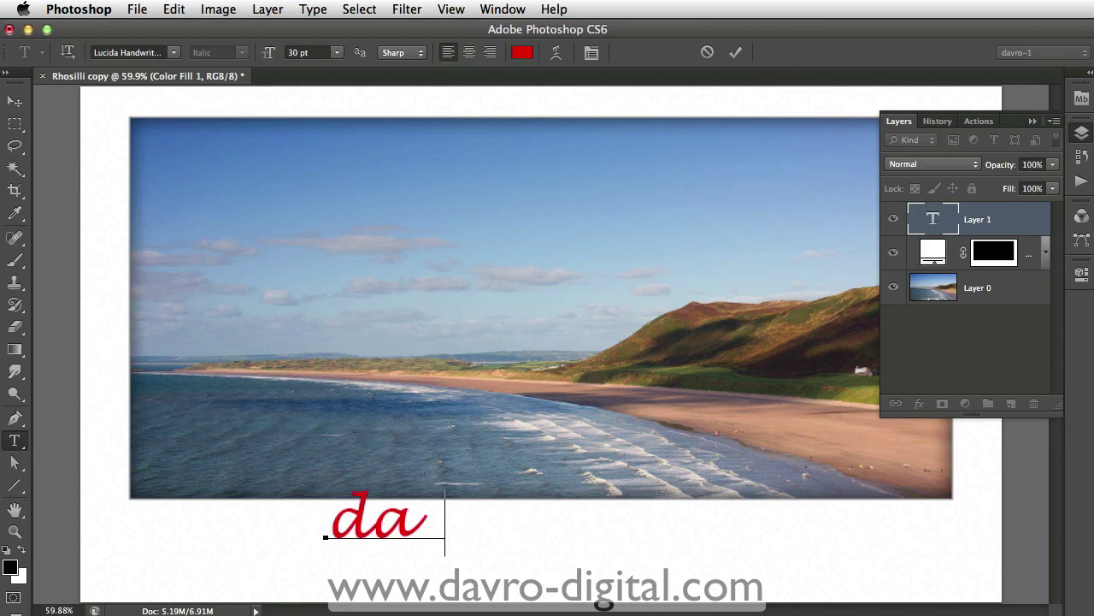
{"action": "type", "text": "vrod"}
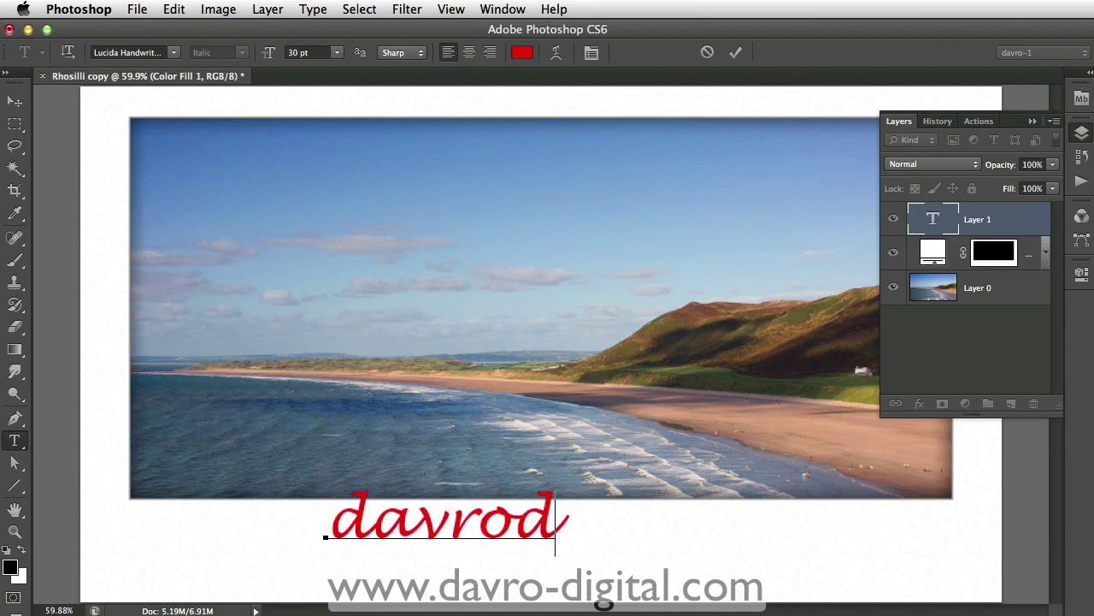
{"action": "type", "text": "igital"}
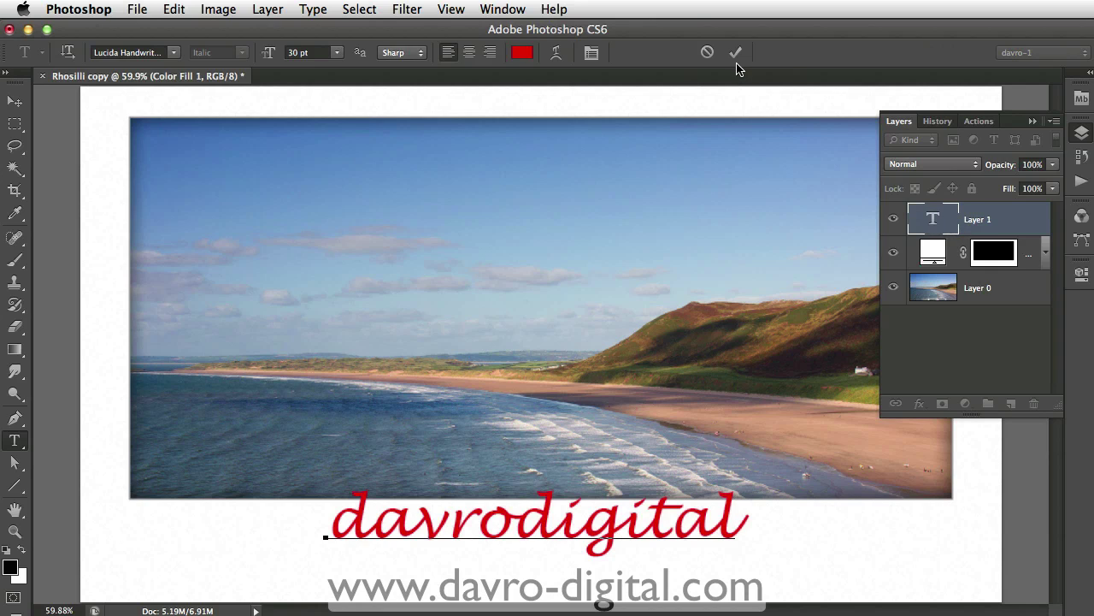
{"action": "left_click", "coordinate": [935, 221]}
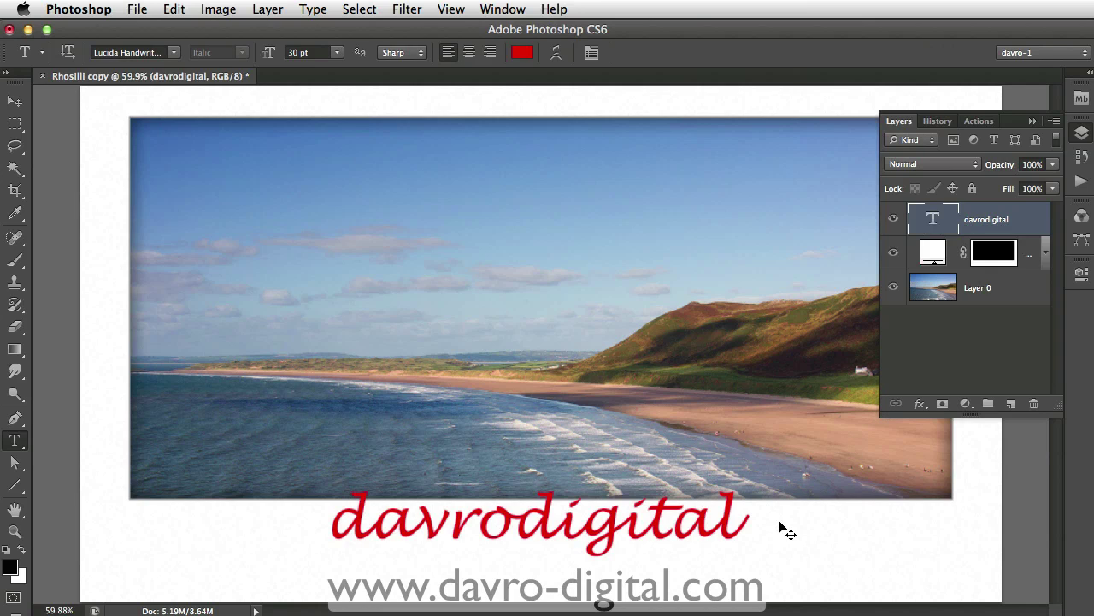
- Move the "davrodigital" text down into the lower border and centre it horizontally on the canvas
{"action": "left_click_drag", "start_coordinate": [779, 521], "coordinate": [876, 551]}
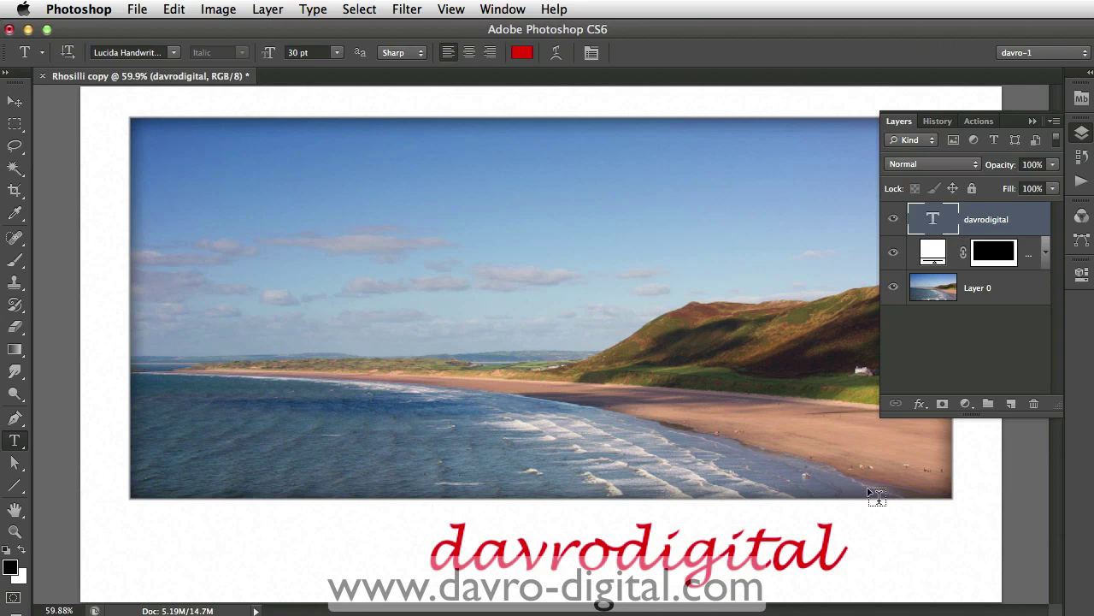
{"action": "key", "text": "super+a"}
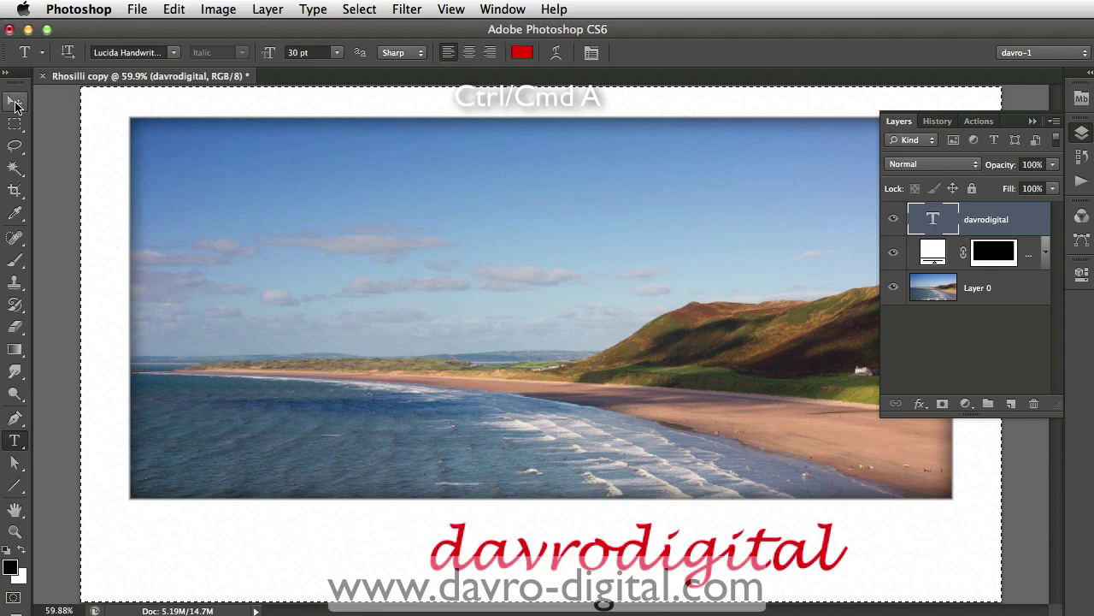
{"action": "left_click", "coordinate": [15, 103]}
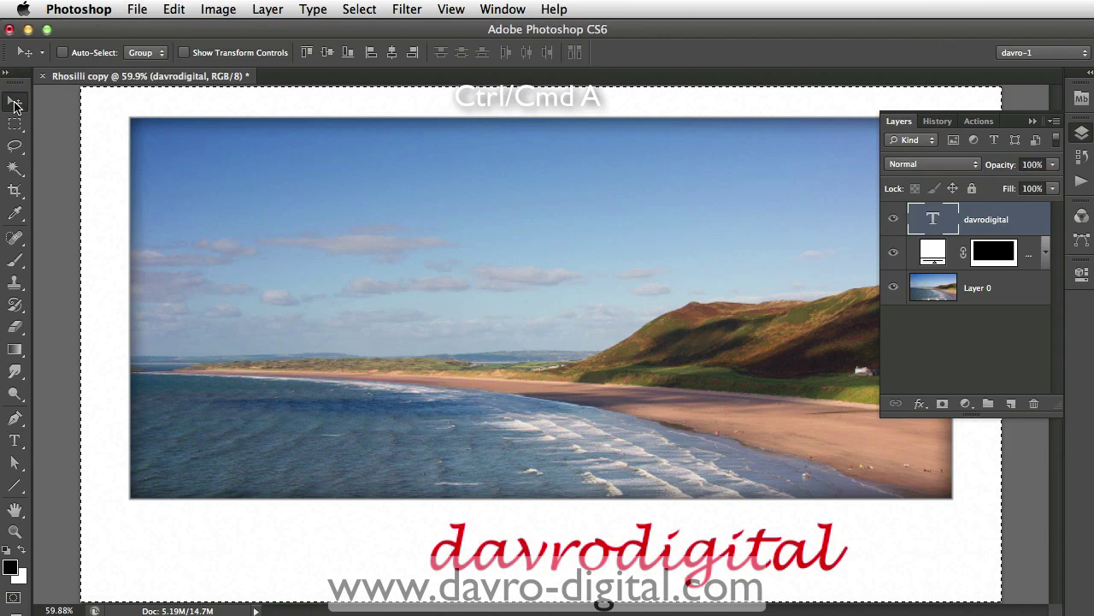
{"action": "left_click", "coordinate": [391, 52]}
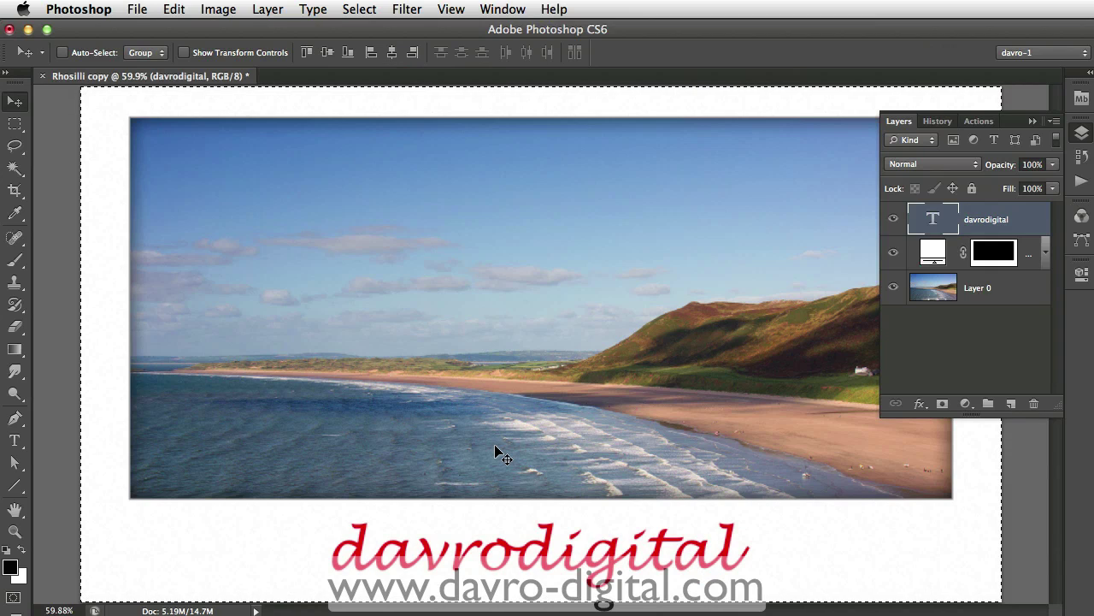
{"action": "key", "text": "super+d"}
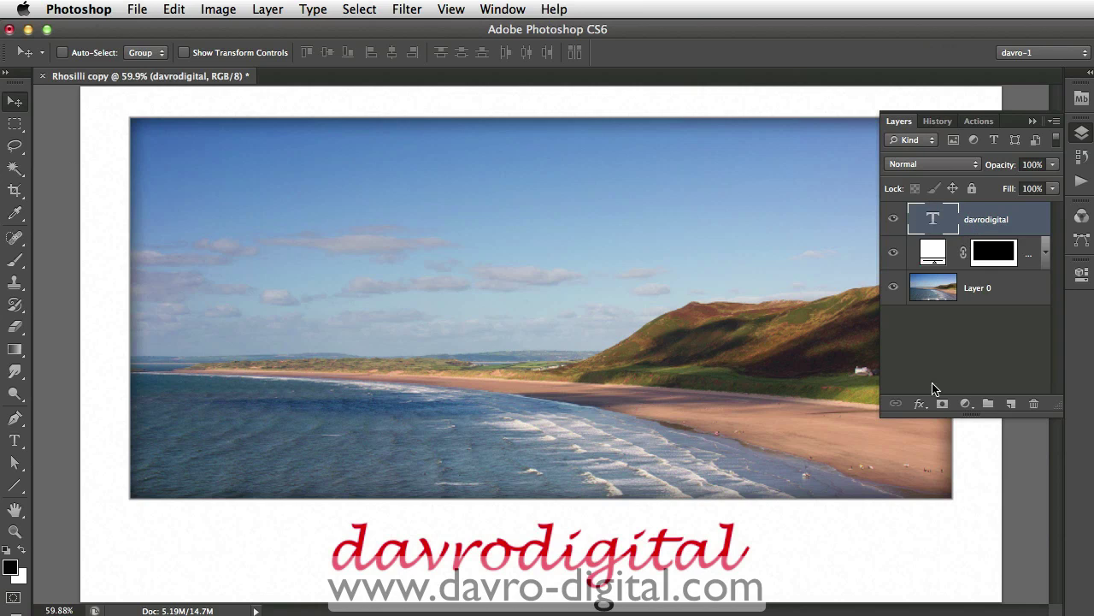
- Add a Drop Shadow to the "davrodigital" text layer with spread 2% and size 16 px
{"action": "left_click", "coordinate": [918, 405]}
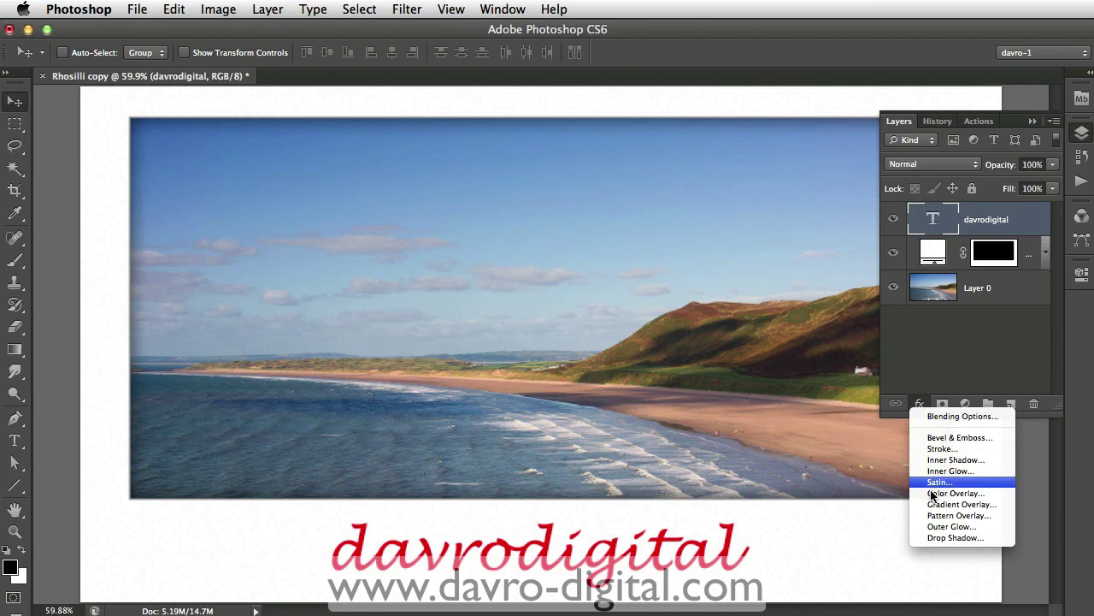
{"action": "left_click", "coordinate": [945, 537]}
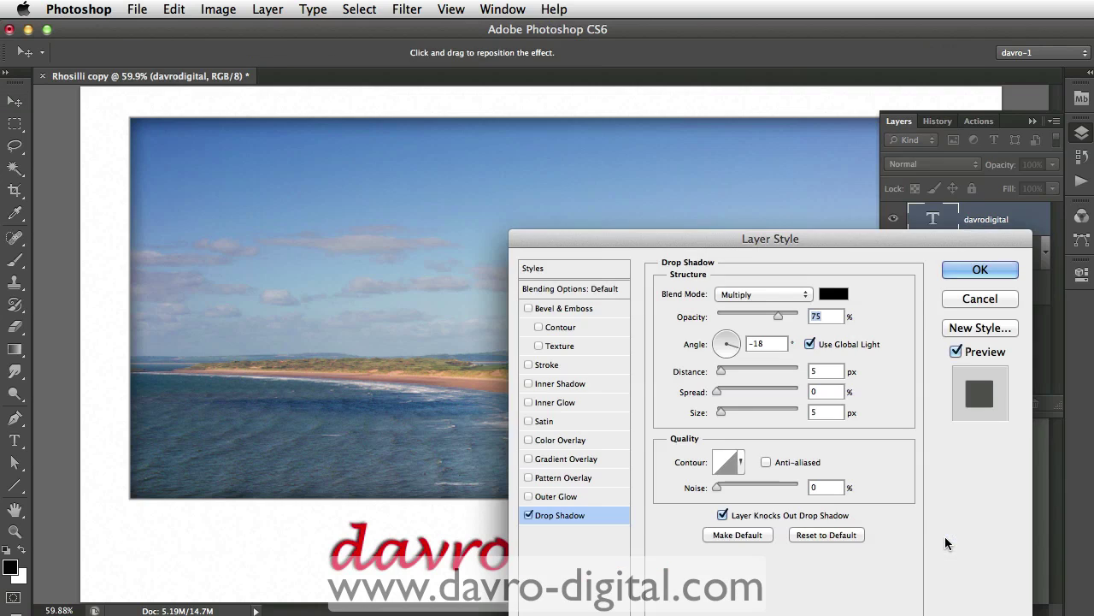
{"action": "left_click_drag", "start_coordinate": [780, 239], "coordinate": [941, 41]}
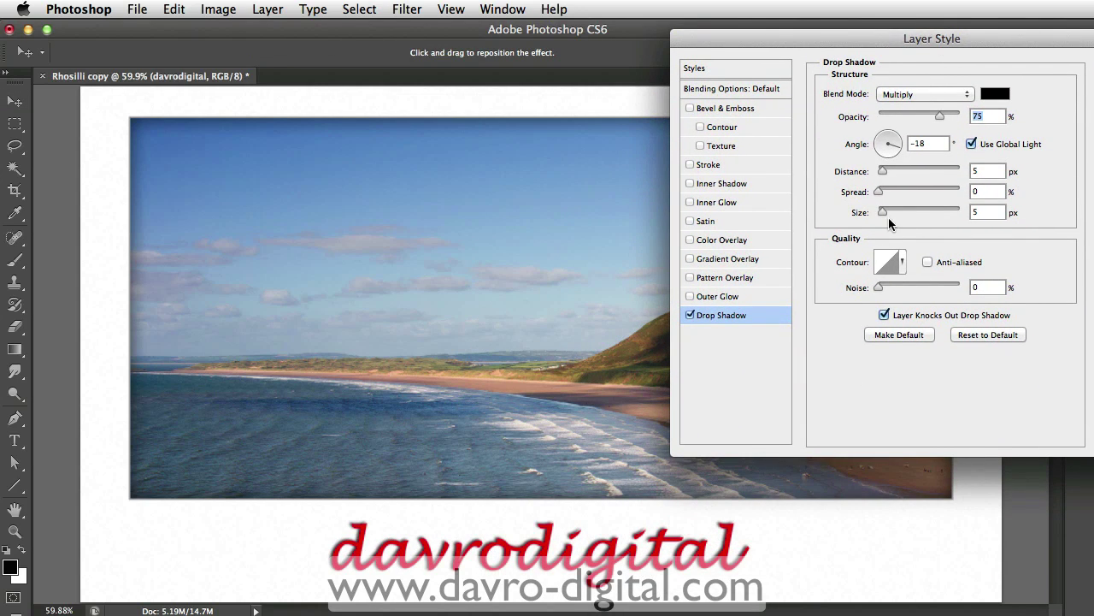
{"action": "mouse_move", "coordinate": [883, 210]}
{"action": "left_mouse_down"}
{"action": "mouse_move", "coordinate": [905, 209]}
{"action": "mouse_move", "coordinate": [891, 208]}
{"action": "left_mouse_up"}
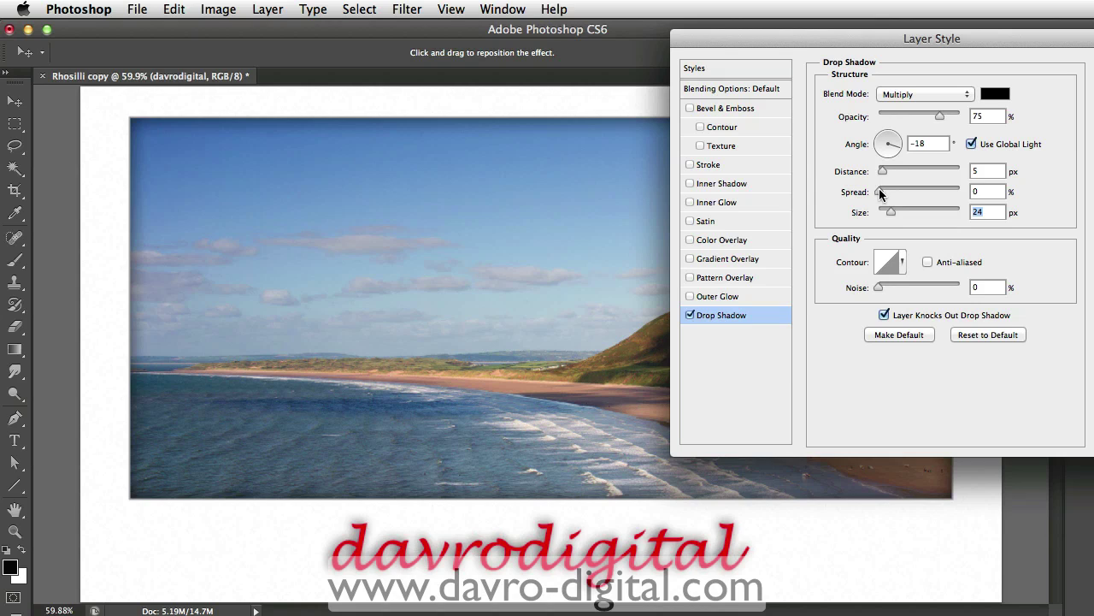
{"action": "left_click_drag", "start_coordinate": [879, 190], "coordinate": [888, 207]}
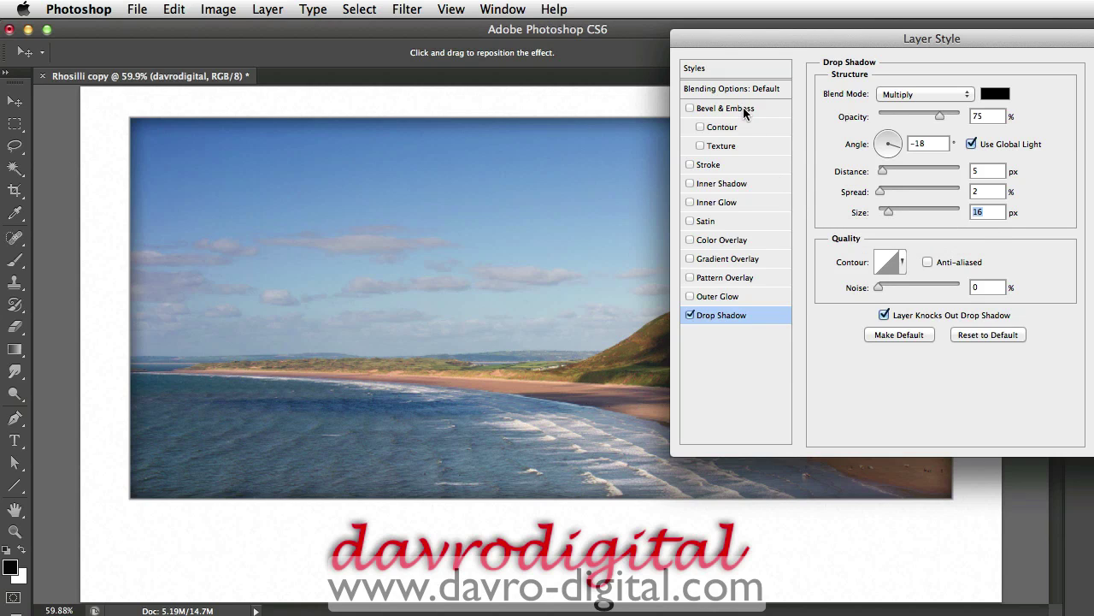
- Accept the Drop Shadow layer style for the "davrodigital" text
{"action": "left_click_drag", "start_coordinate": [878, 43], "coordinate": [709, 39]}
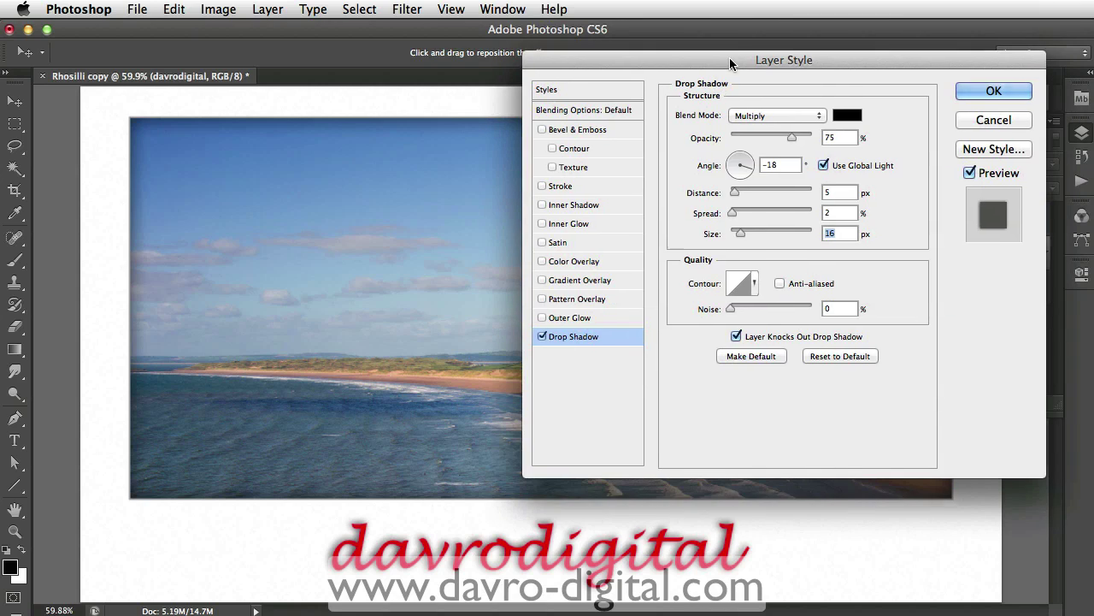
{"action": "left_click", "coordinate": [987, 92]}
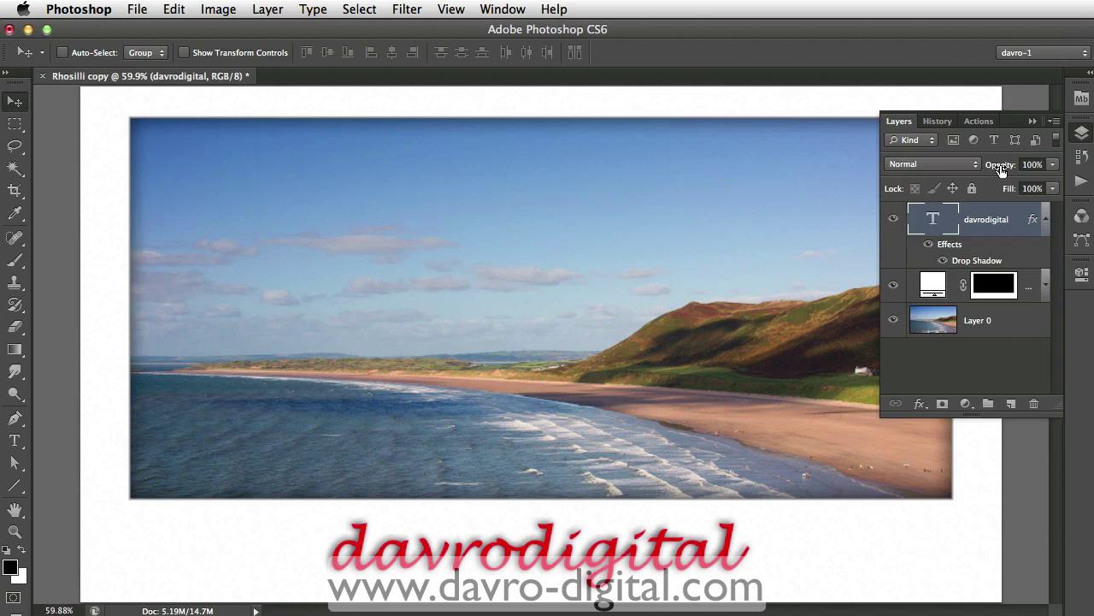
- Try lowering the "davrodigital" text layer's opacity to 0% and restore it to 100%
{"action": "left_click_drag", "start_coordinate": [1000, 171], "coordinate": [899, 167]}
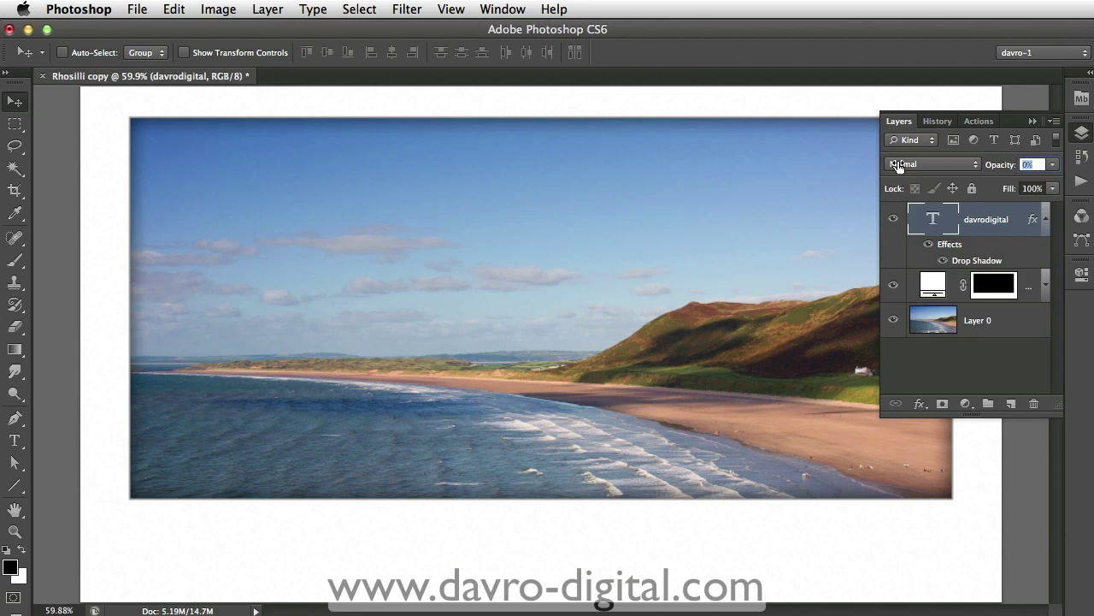
{"action": "left_click_drag", "start_coordinate": [952, 168], "coordinate": [1053, 172]}
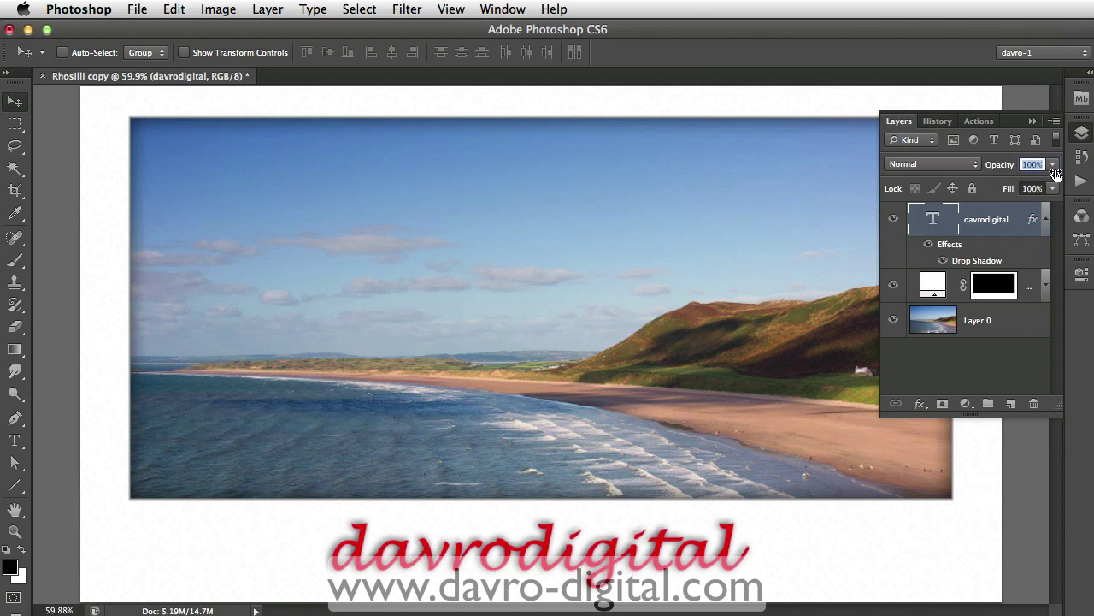
{"action": "key", "text": "Return"}
- Set the "davrodigital" text layer's fill to 0% and its drop shadow opacity to 41%, and collapse its effects list
{"action": "left_click_drag", "start_coordinate": [1009, 193], "coordinate": [894, 190]}
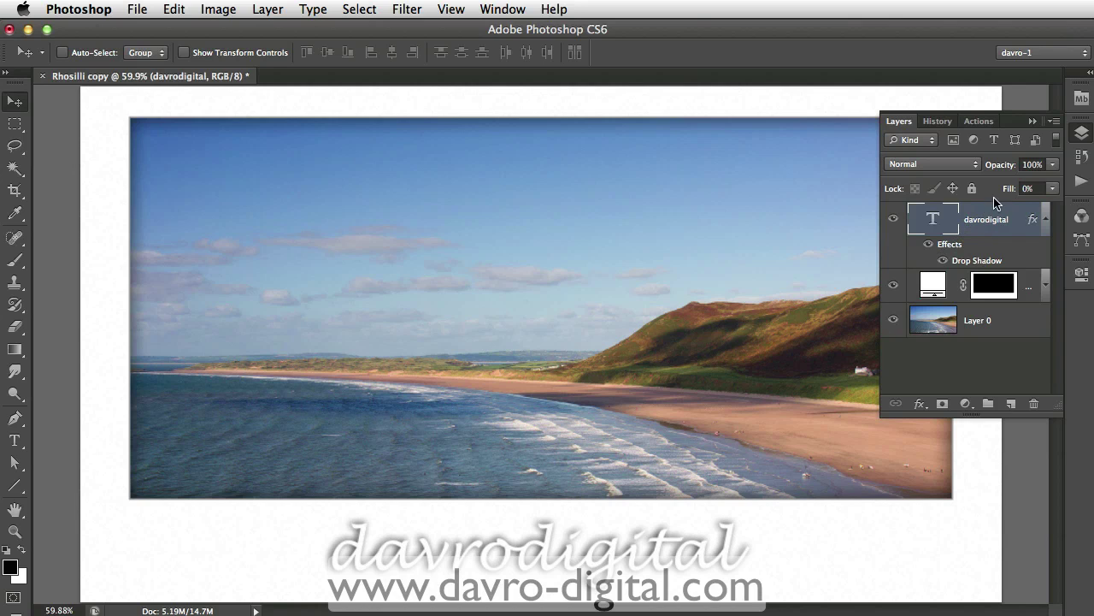
{"action": "double_click", "coordinate": [977, 260]}
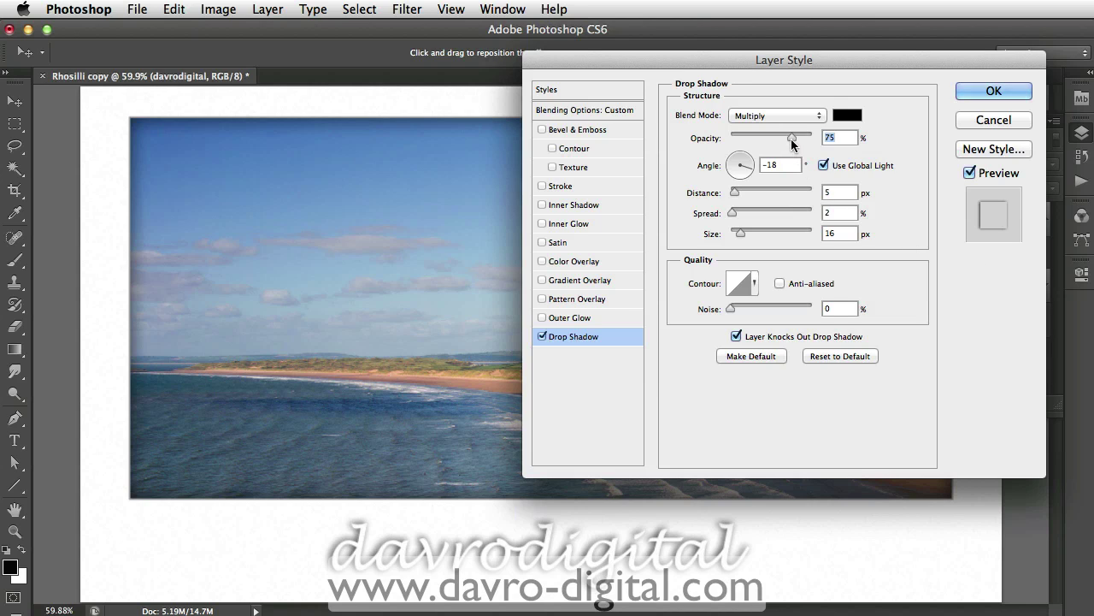
{"action": "left_click_drag", "start_coordinate": [791, 139], "coordinate": [763, 138]}
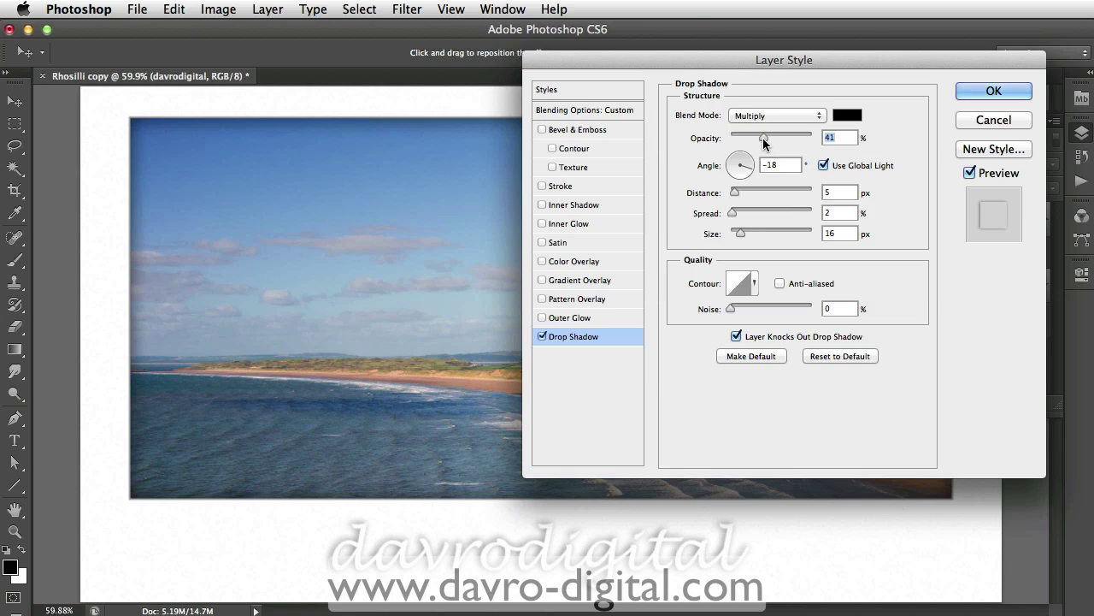
{"action": "left_click", "coordinate": [994, 91]}
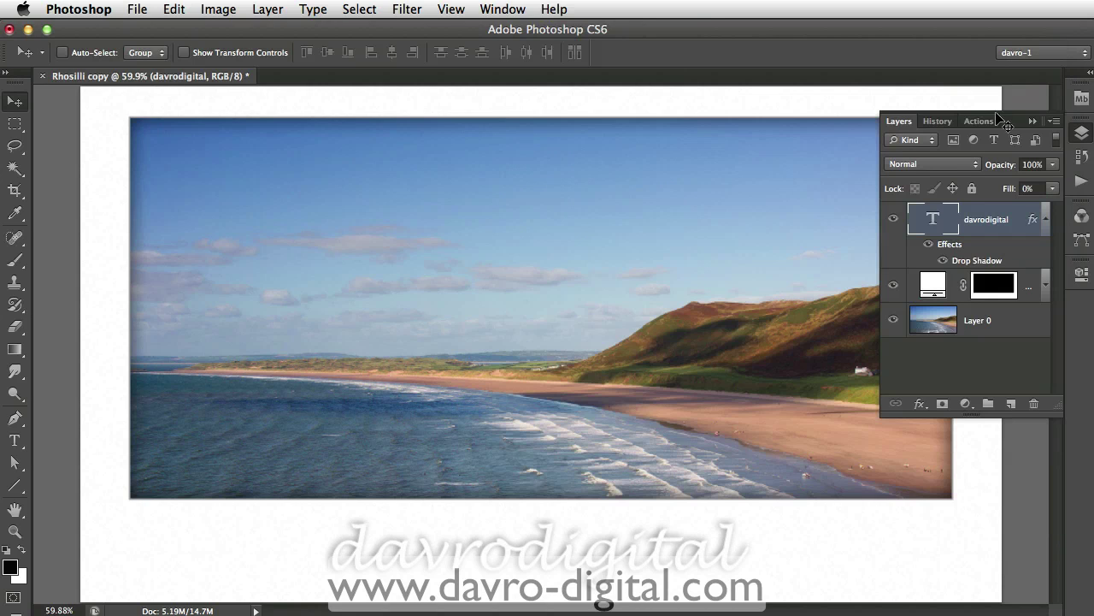
{"action": "left_click", "coordinate": [1045, 220]}
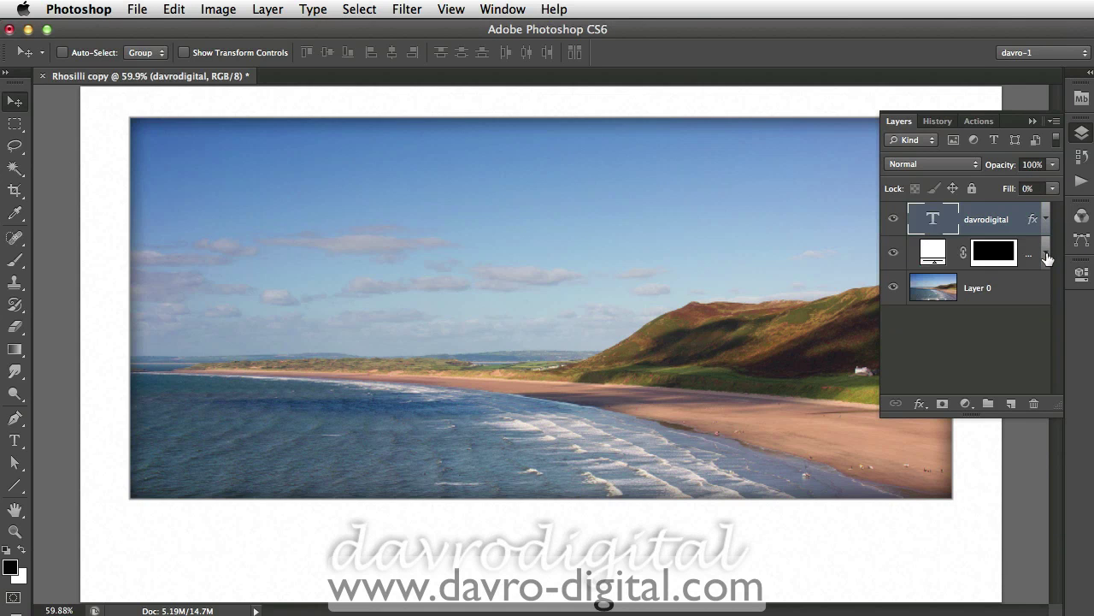
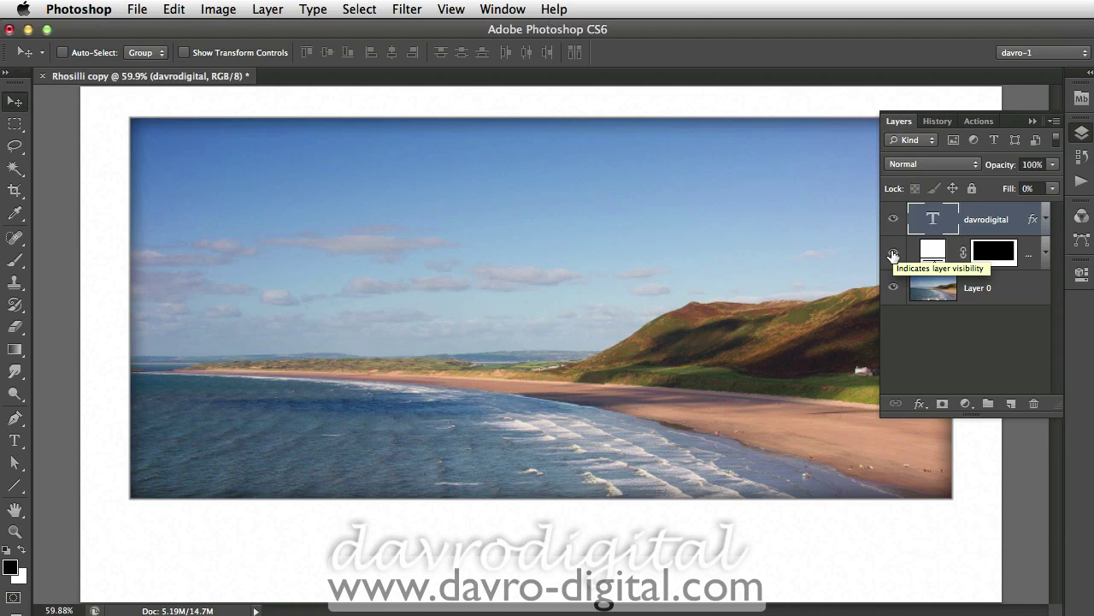
- Free-transform the text and white fill layers together to 111.56% width and 109.33% height, extending the border past the canvas
{"action": "left_click", "coordinate": [793, 282], "text": "alt+super"}
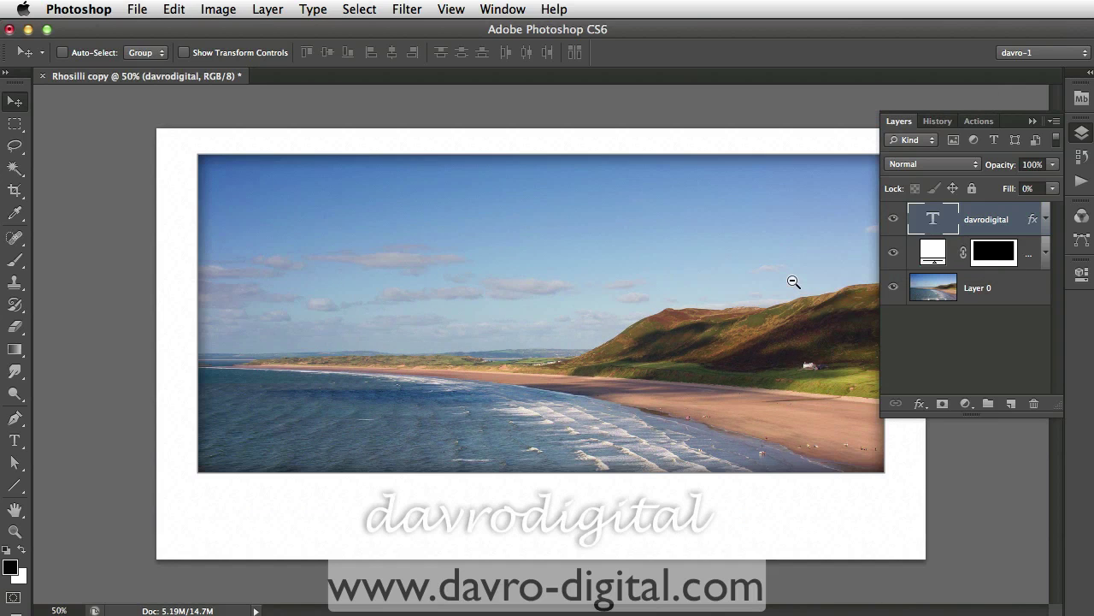
{"action": "left_click", "coordinate": [1031, 255]}
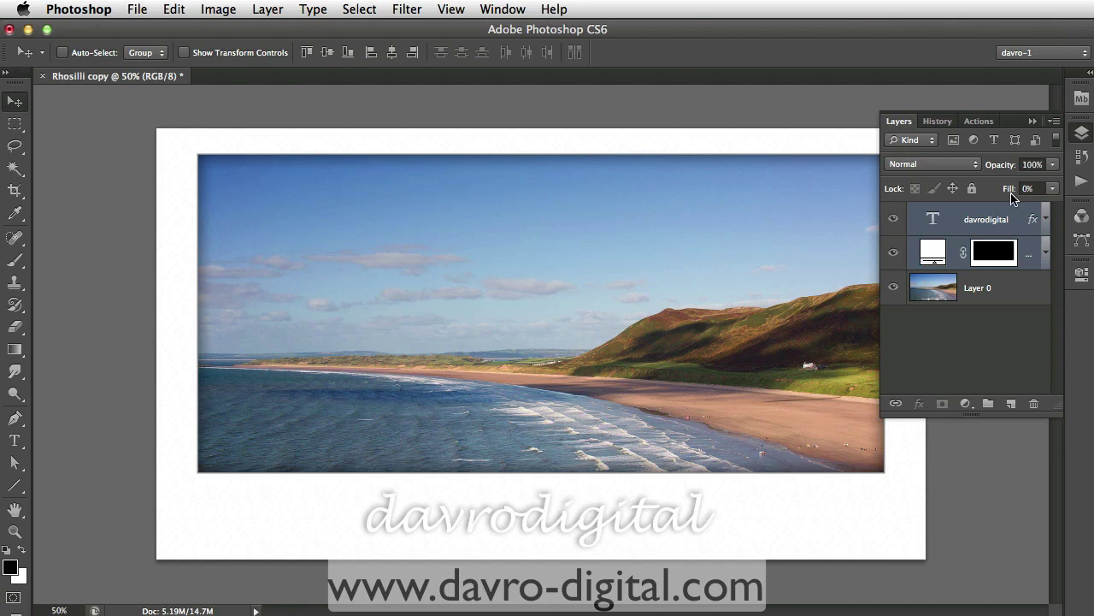
{"action": "left_click", "coordinate": [1031, 120]}
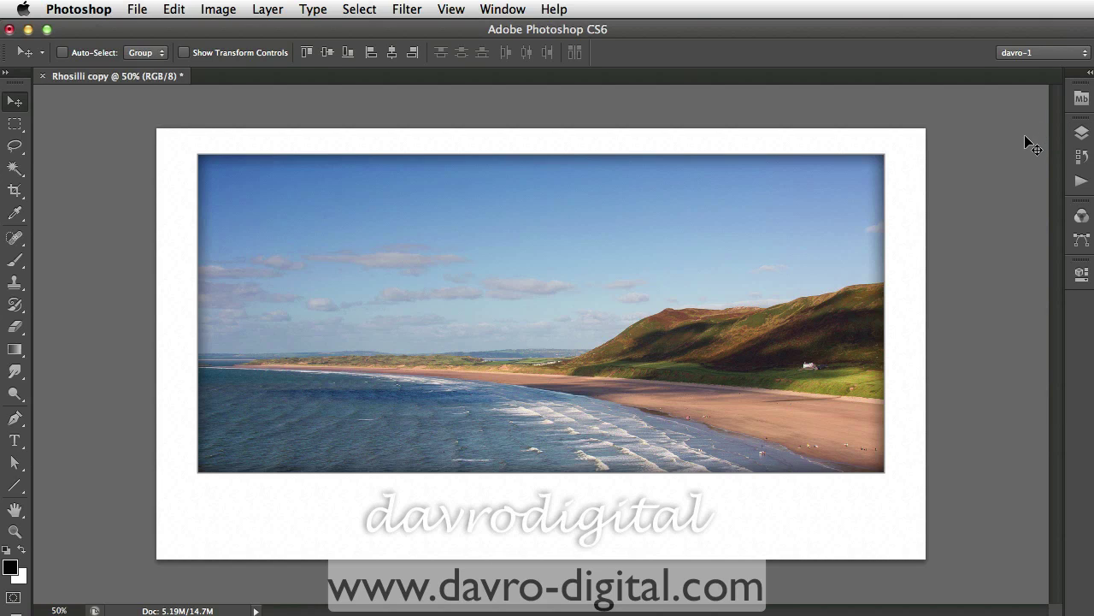
{"action": "left_click", "coordinate": [1081, 133]}
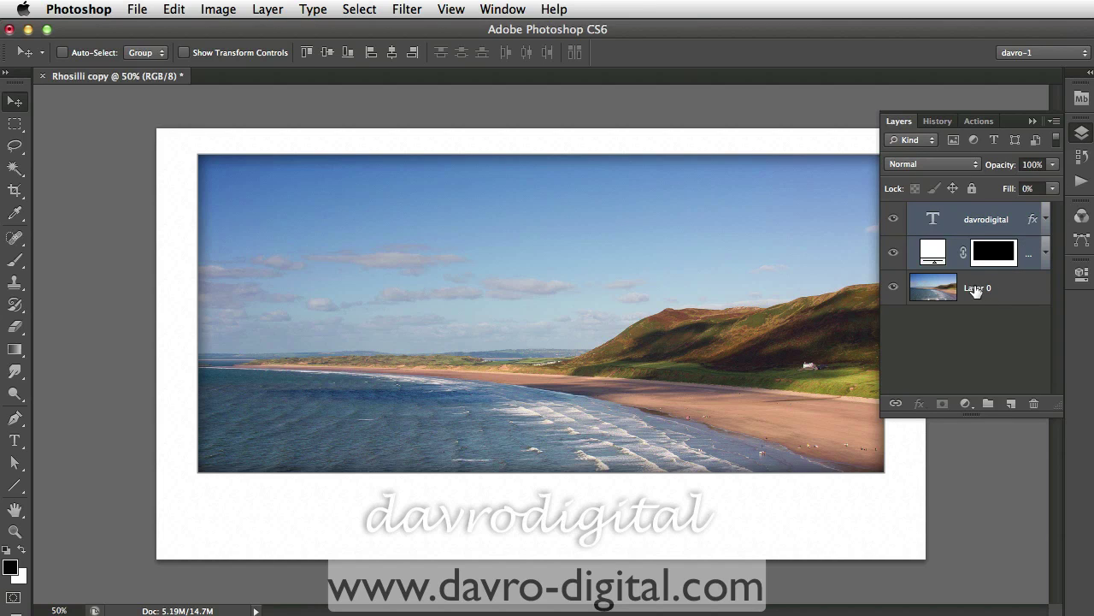
{"action": "left_click", "coordinate": [1032, 123]}
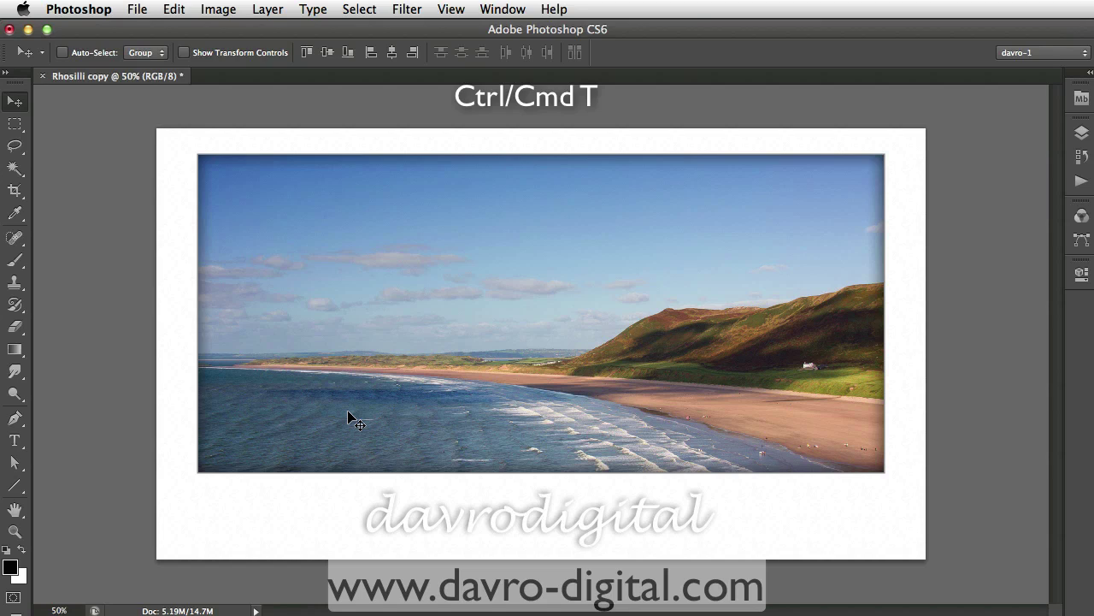
{"action": "key", "text": "ctrl+t"}
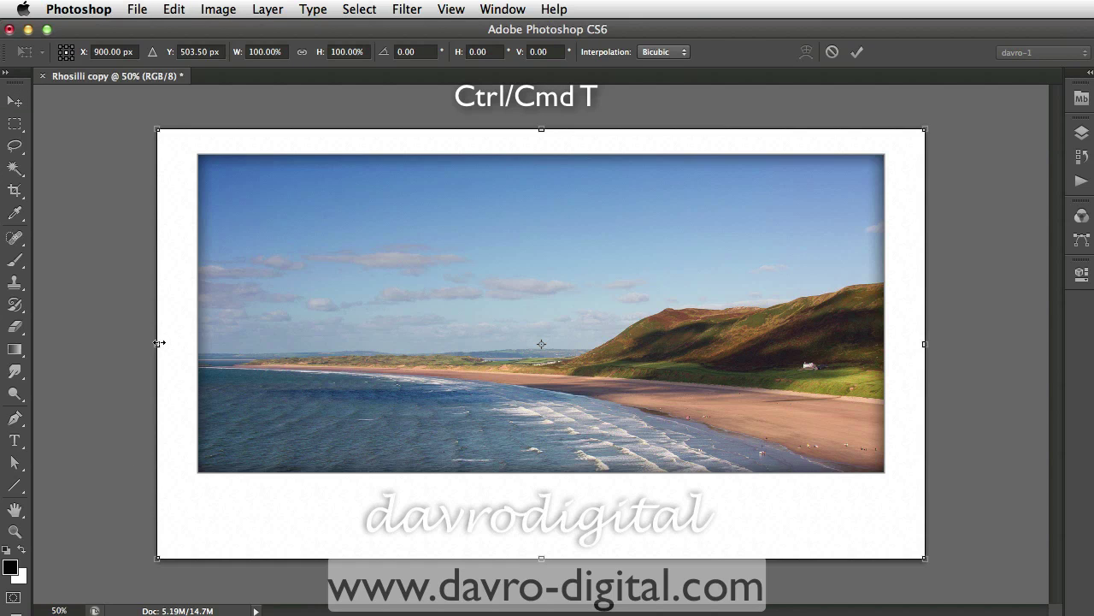
{"action": "left_click_drag", "start_coordinate": [158, 343], "coordinate": [114, 343]}
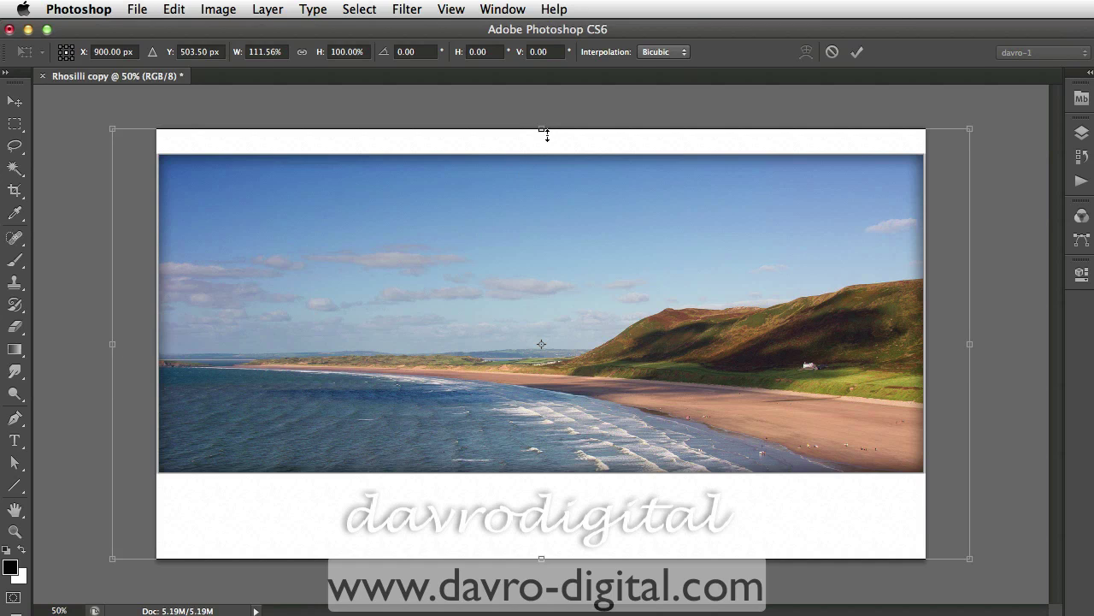
{"action": "left_click_drag", "start_coordinate": [542, 126], "coordinate": [542, 101]}
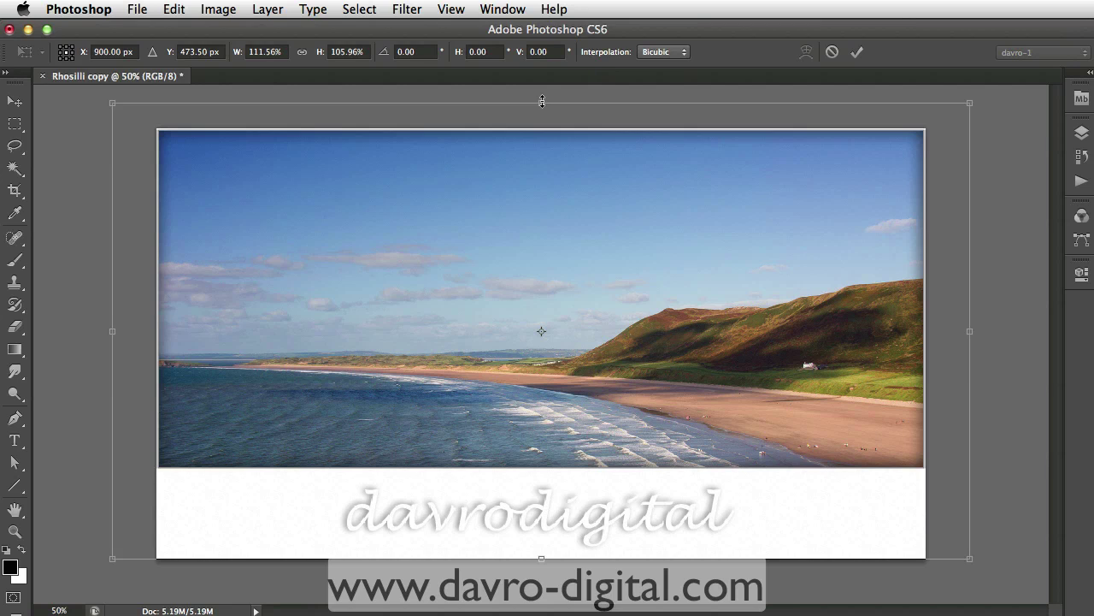
{"action": "left_click_drag", "start_coordinate": [542, 556], "coordinate": [540, 569]}
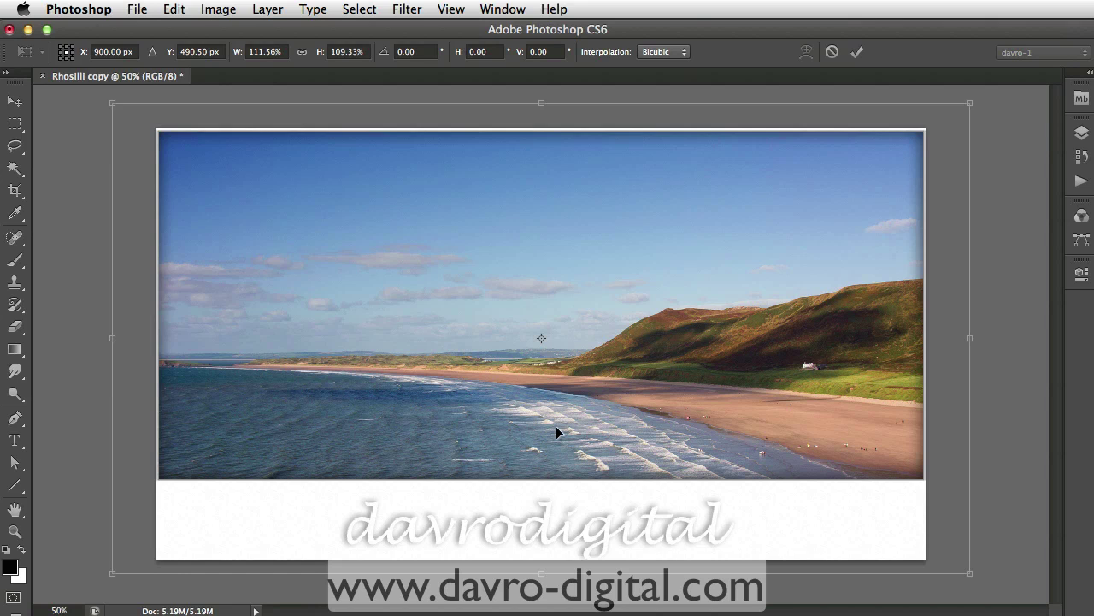
{"action": "key", "text": "Return"}
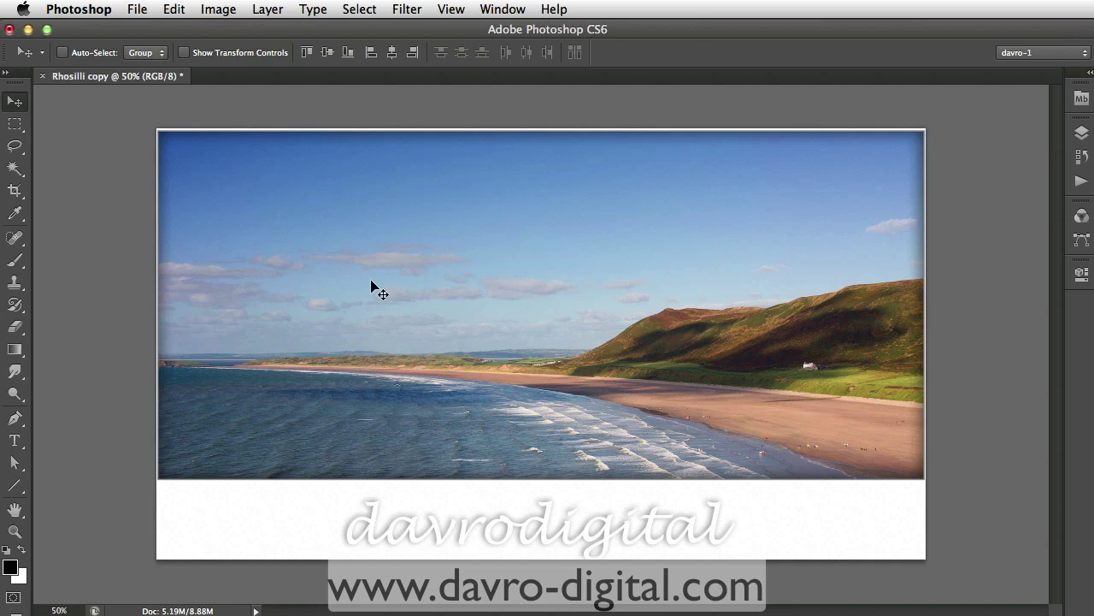
- Enlarge the canvas with Reveal All to include the whole border outside it
{"action": "left_click", "coordinate": [219, 9]}
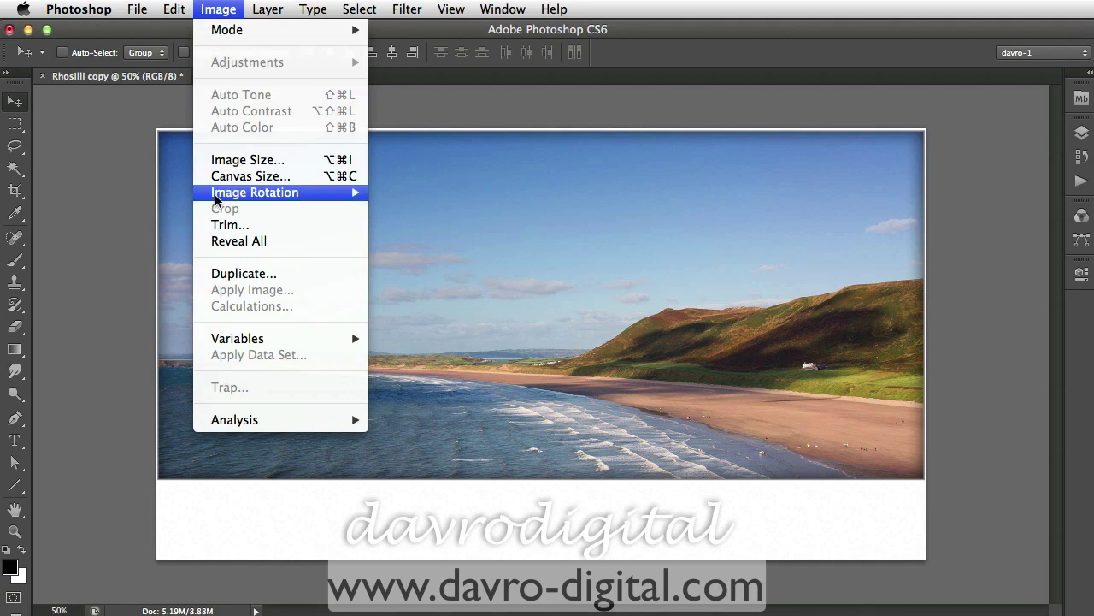
{"action": "left_click", "coordinate": [238, 242]}
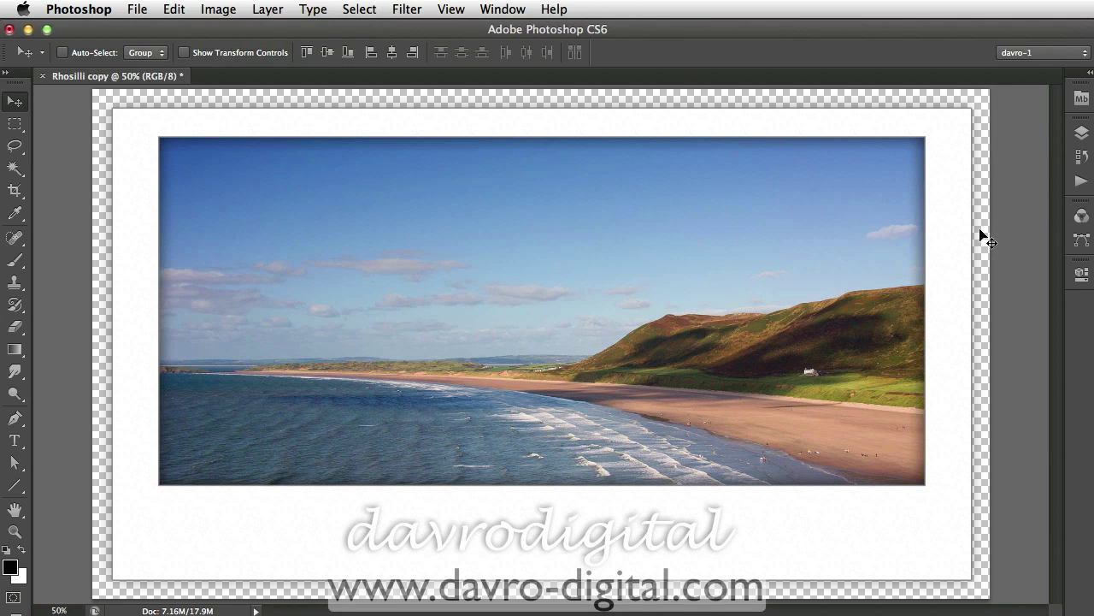
{"action": "left_click", "coordinate": [1079, 135]}
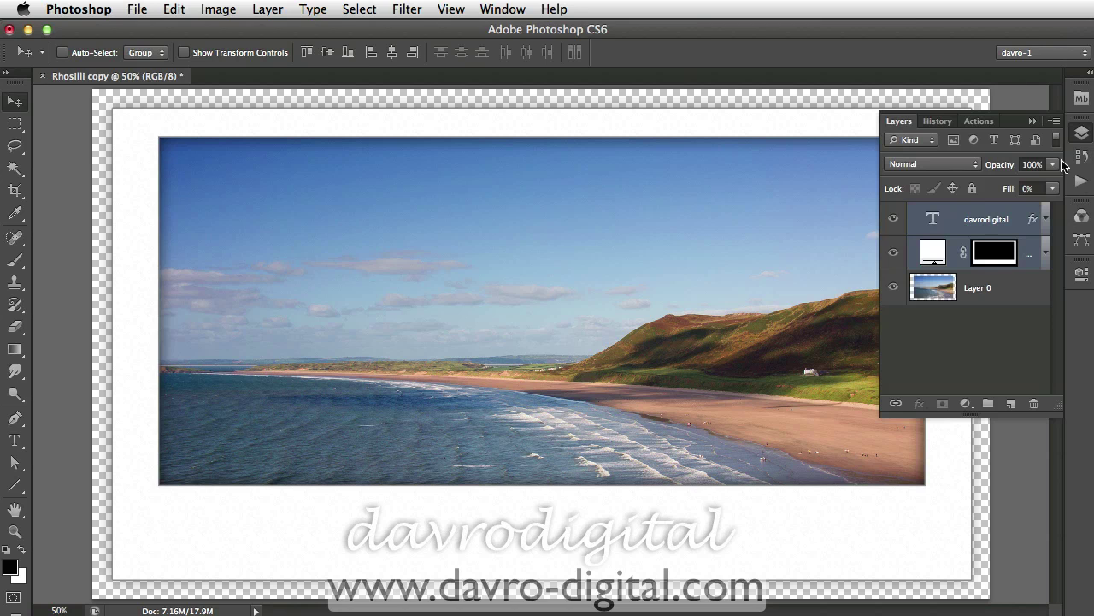
{"action": "left_click", "coordinate": [1031, 122]}
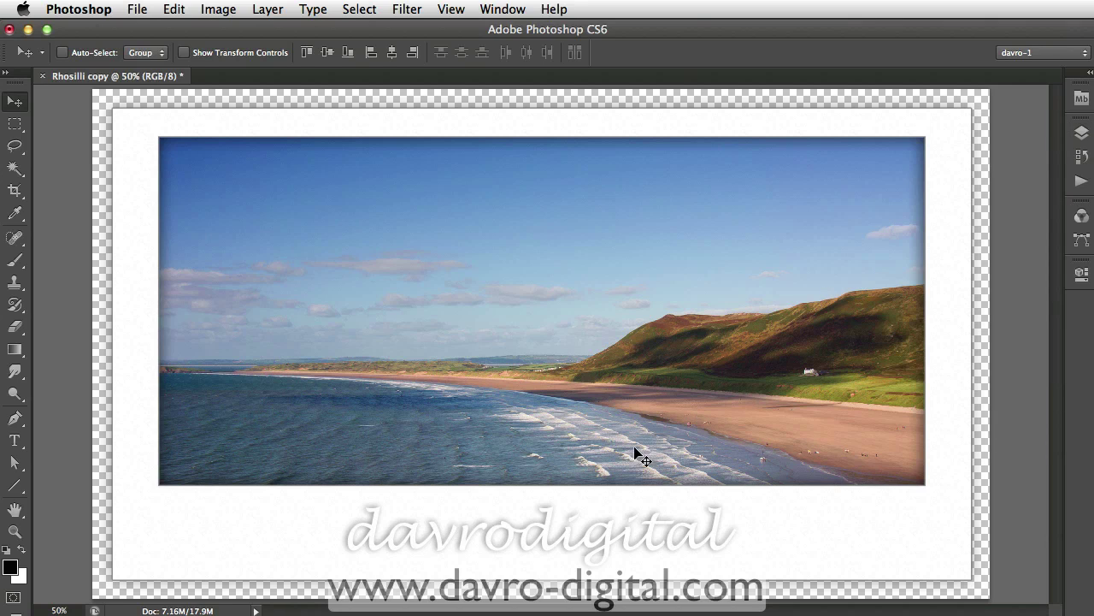
- Crop off the transparent margins on all sides and narrow the side borders evenly to an image width of about 7.412 in
{"action": "left_click", "coordinate": [15, 191]}
{"action": "left_click_drag", "start_coordinate": [544, 89], "coordinate": [544, 88]}
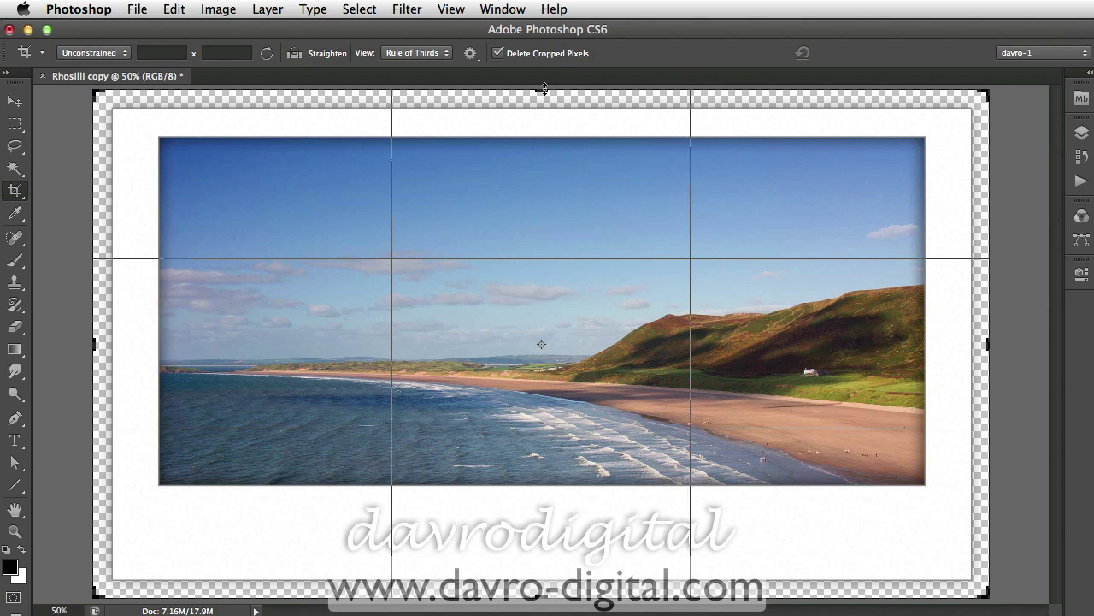
{"action": "left_click_drag", "start_coordinate": [545, 89], "coordinate": [542, 108]}
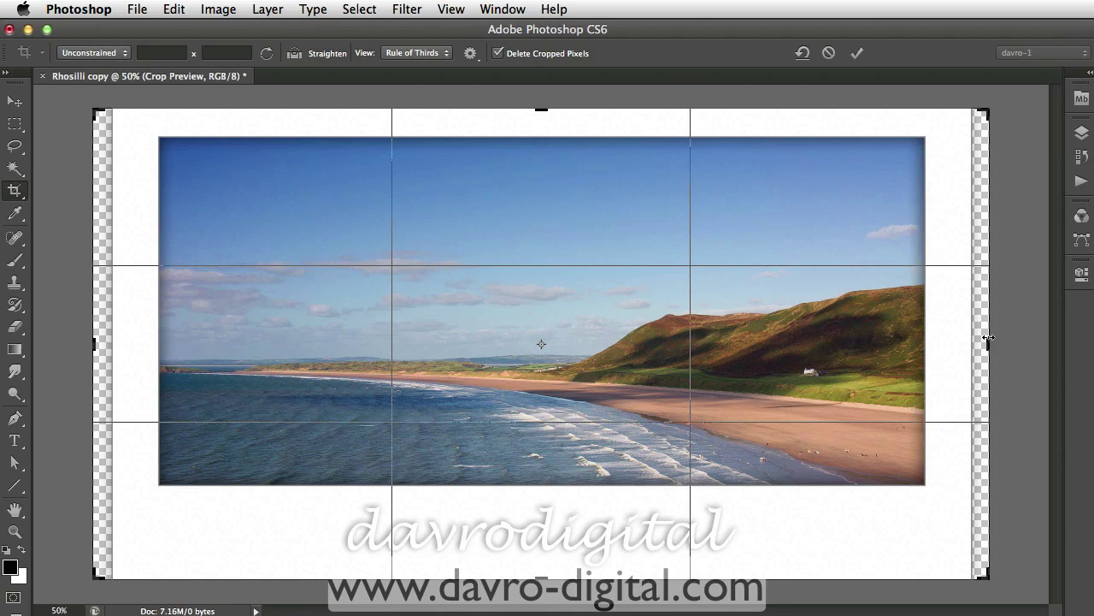
{"action": "left_click_drag", "start_coordinate": [989, 338], "coordinate": [952, 338]}
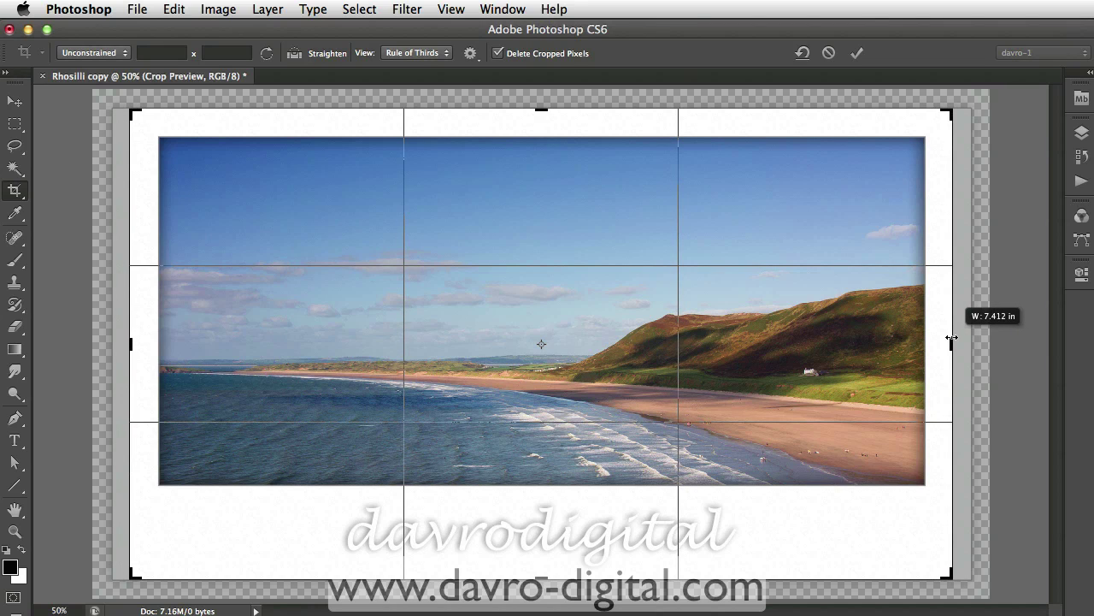
{"action": "scroll", "coordinate": [952, 337], "scroll_direction": "down", "scroll_amount": 3}
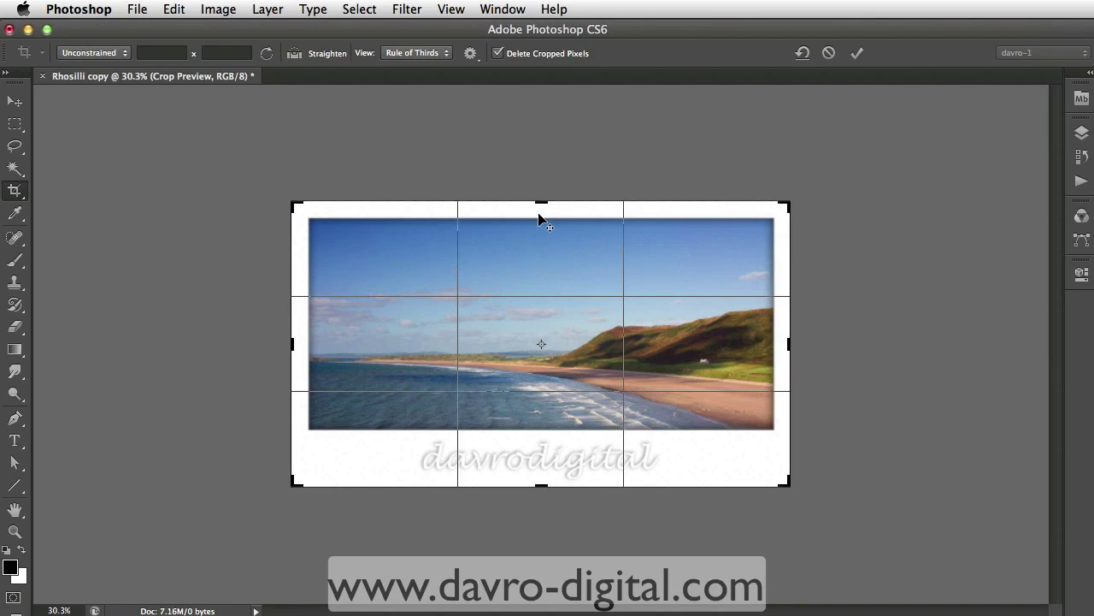
{"action": "key", "text": "Return"}
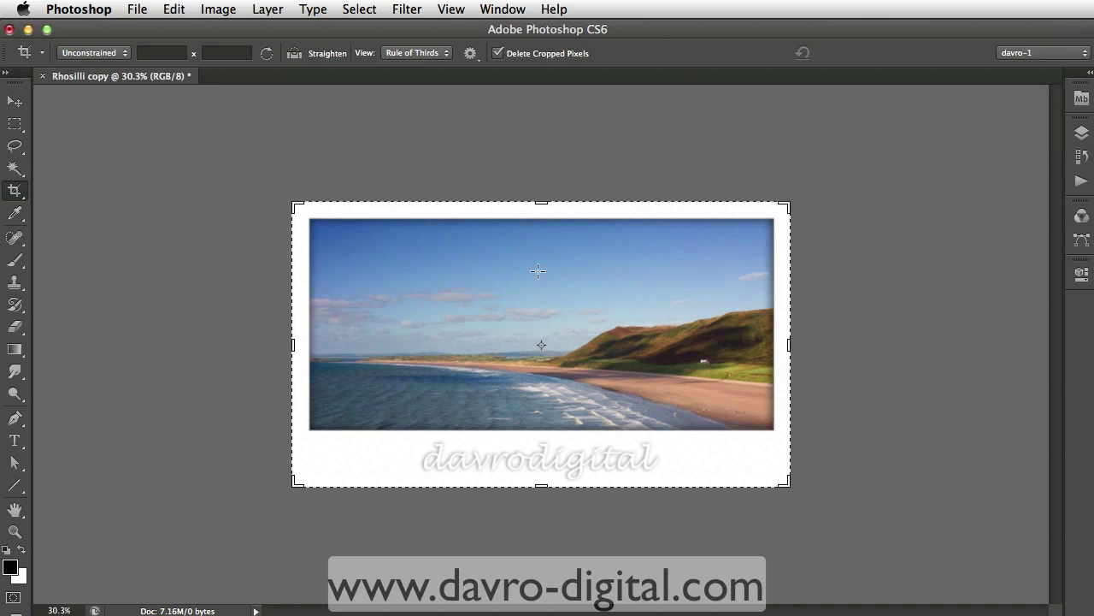
{"action": "key", "text": "h"}
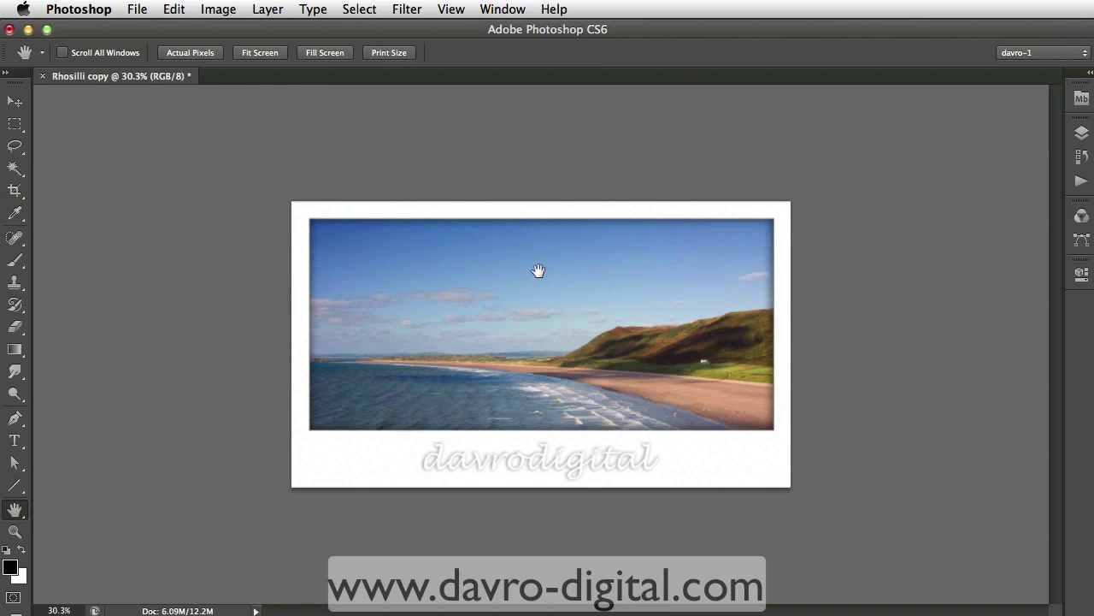
{"action": "key", "text": "super+0"}
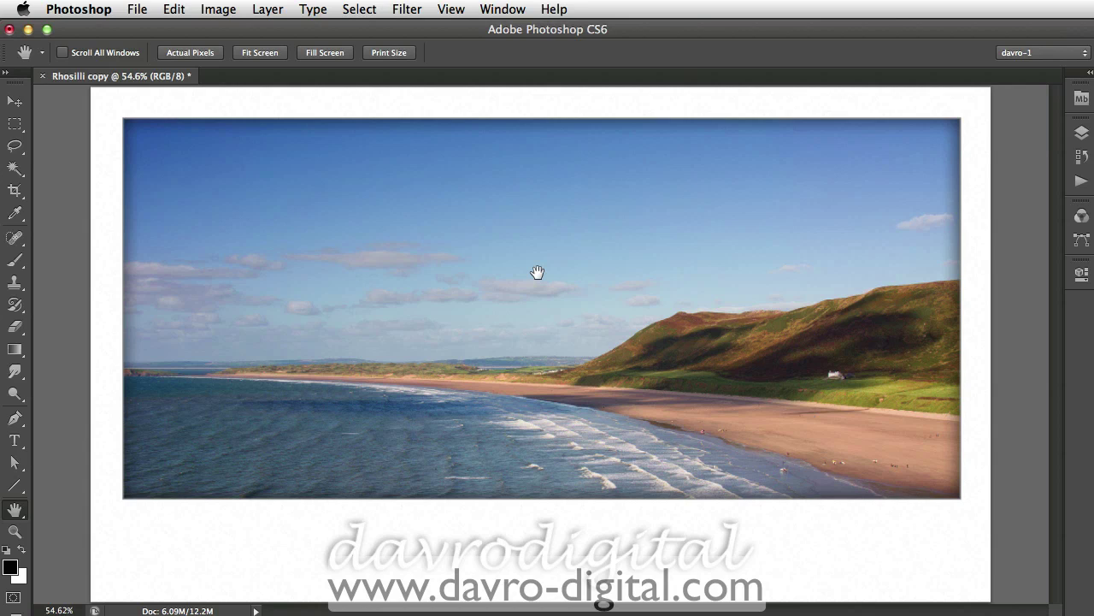
- Scale the "davrodigital" text down to 22.62 pt
{"action": "left_click", "coordinate": [1082, 135]}
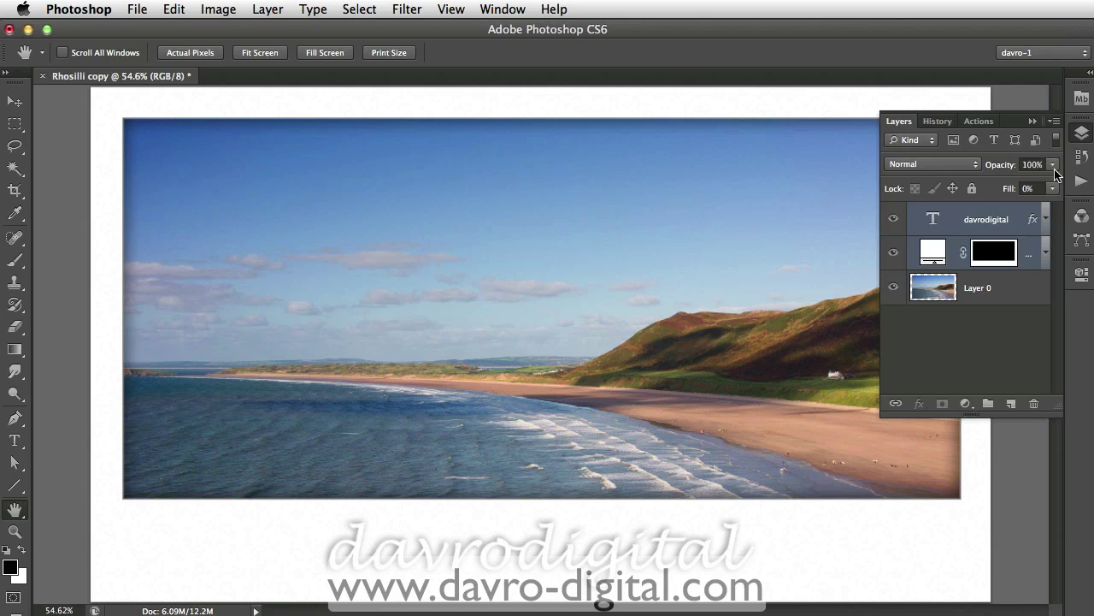
{"action": "left_click", "coordinate": [955, 224]}
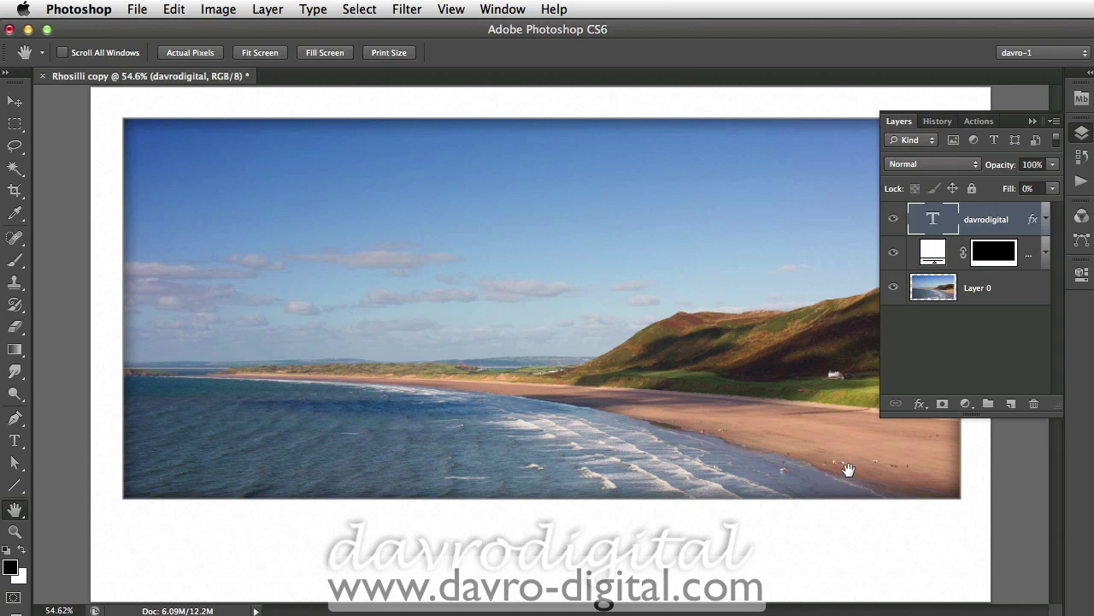
{"action": "double_click", "coordinate": [932, 222]}
{"action": "key", "text": "ctrl"}
{"action": "left_click_drag", "start_coordinate": [755, 522], "coordinate": [681, 541]}
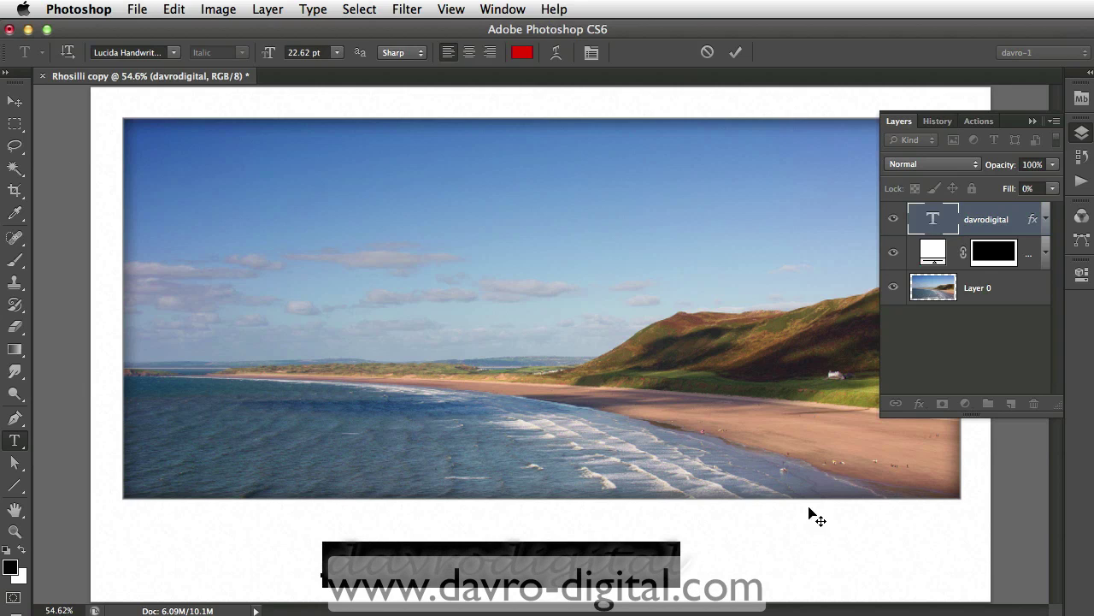
{"action": "left_click", "coordinate": [926, 219]}
- Move the "davrodigital" text to the right end of the lower border, in line with the photo's right edge
{"action": "key", "text": "h"}
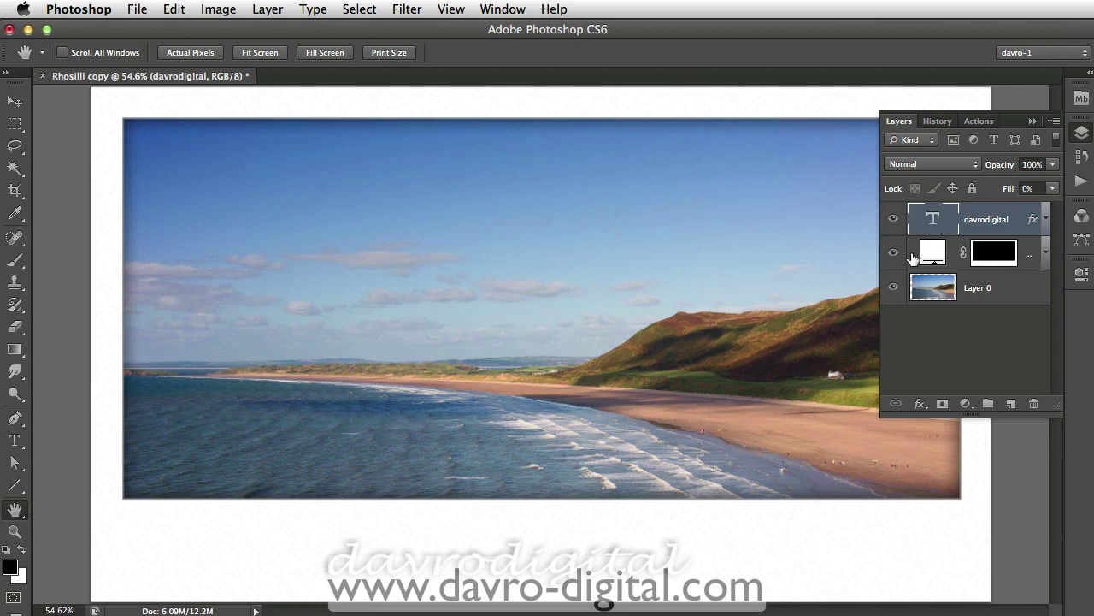
{"action": "key", "text": "v"}
{"action": "left_click_drag", "start_coordinate": [754, 548], "coordinate": [1002, 559]}
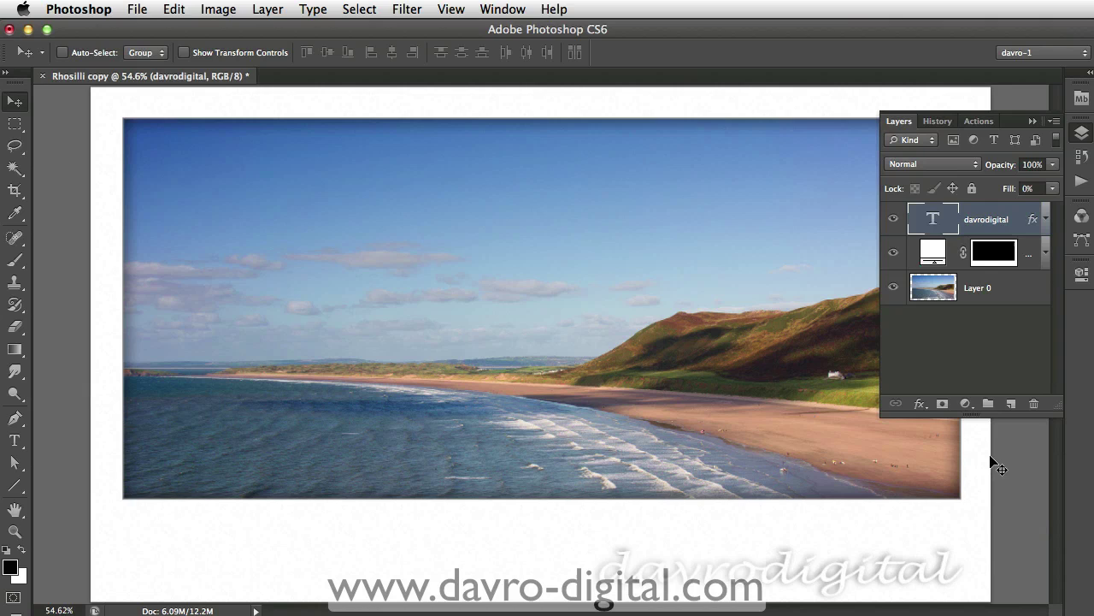